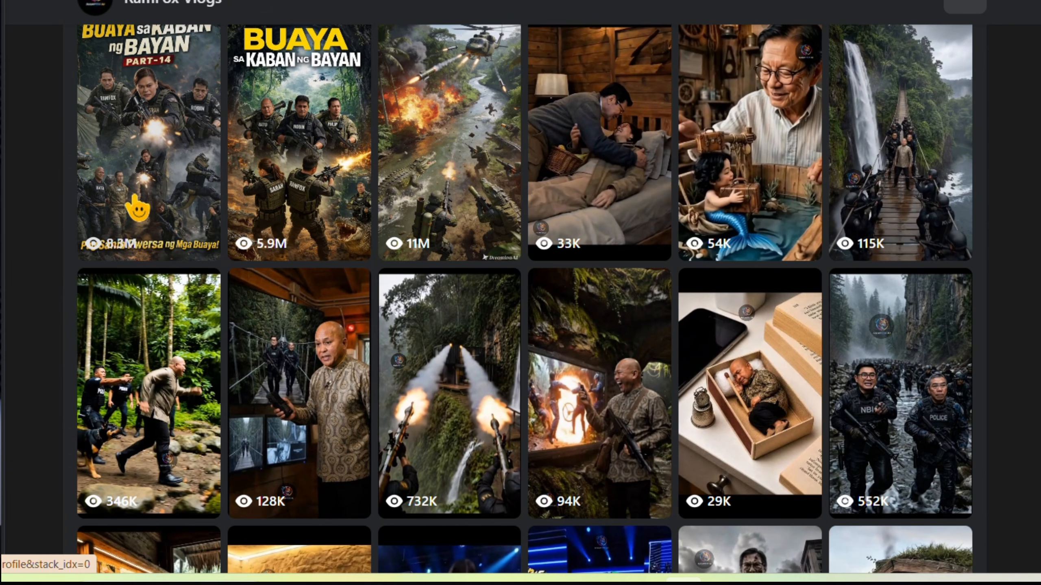
click(316, 218)
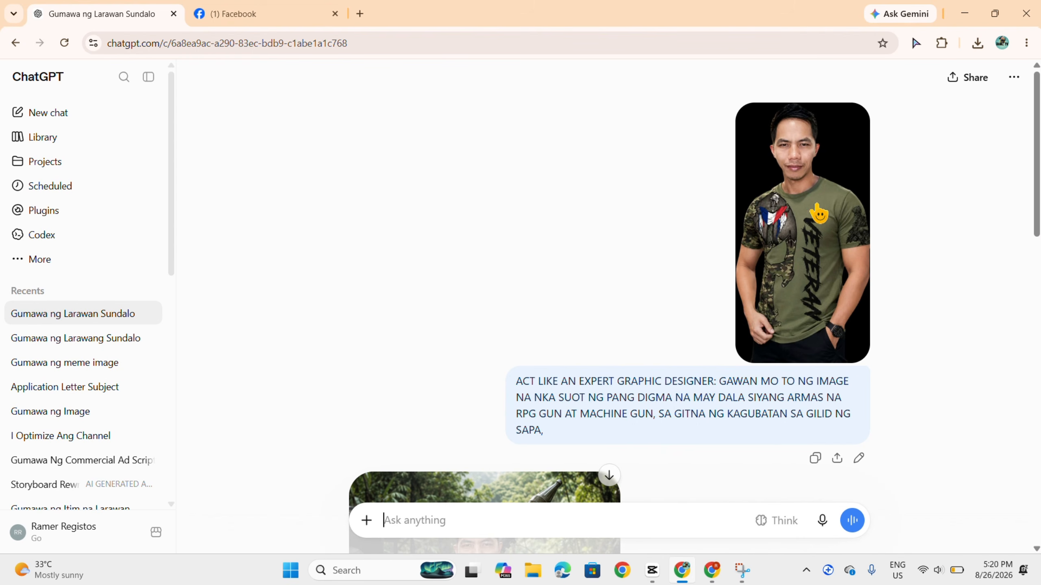
- Review the first image prompt and the generated picture of the armed soldier beside the stream
scroll(543, 398, down, 3)
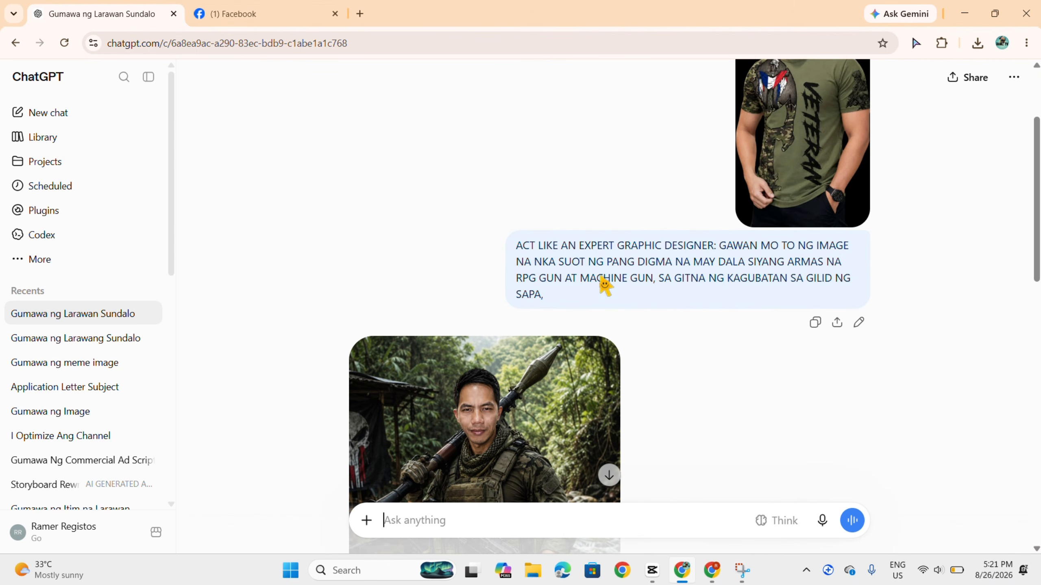
scroll(660, 283, down, 3)
scroll(659, 285, down, 3)
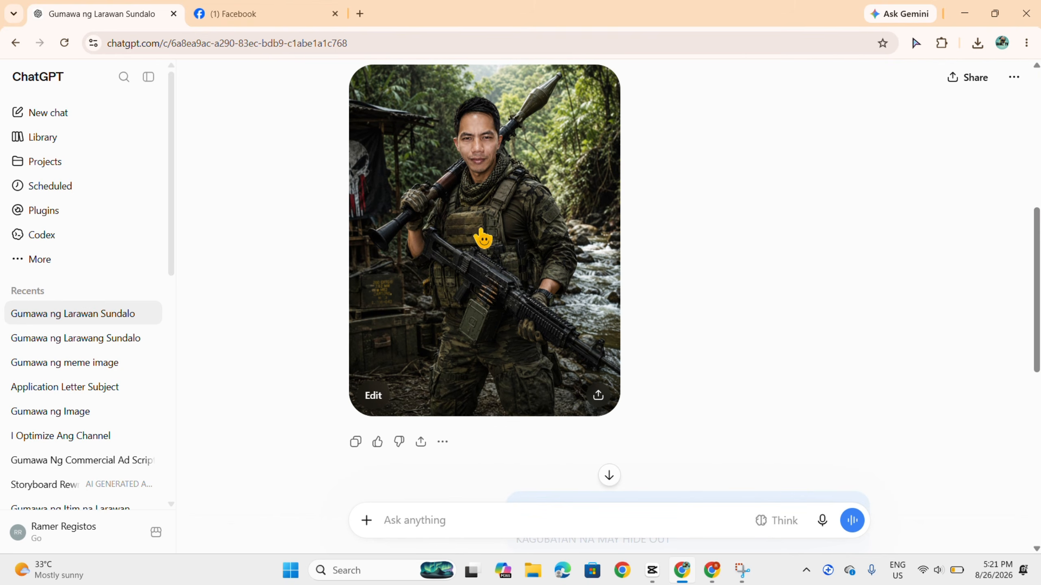
scroll(459, 244, up, 2)
scroll(459, 244, up, 2)
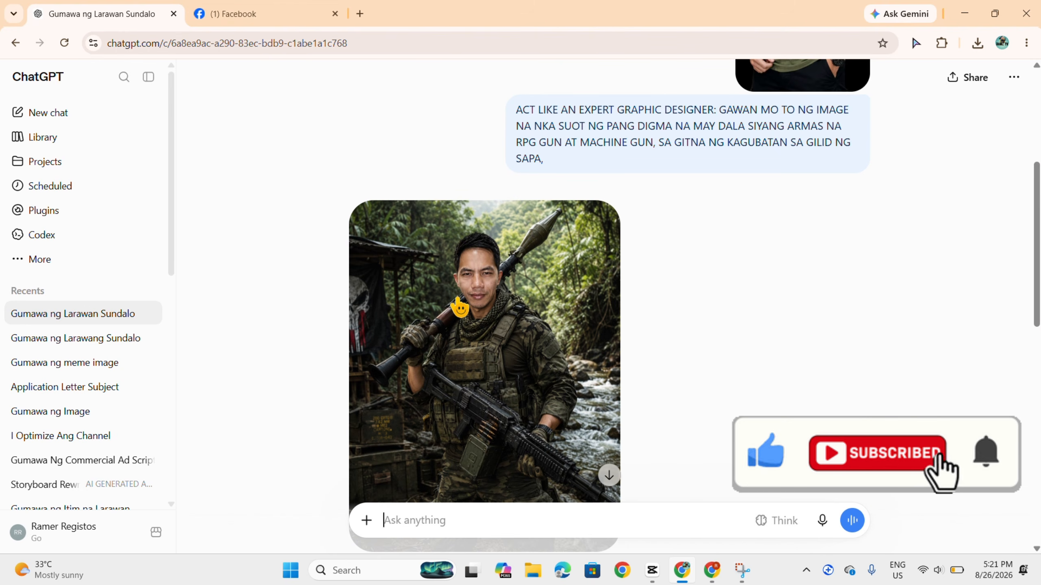
scroll(460, 307, down, 2)
scroll(459, 307, down, 2)
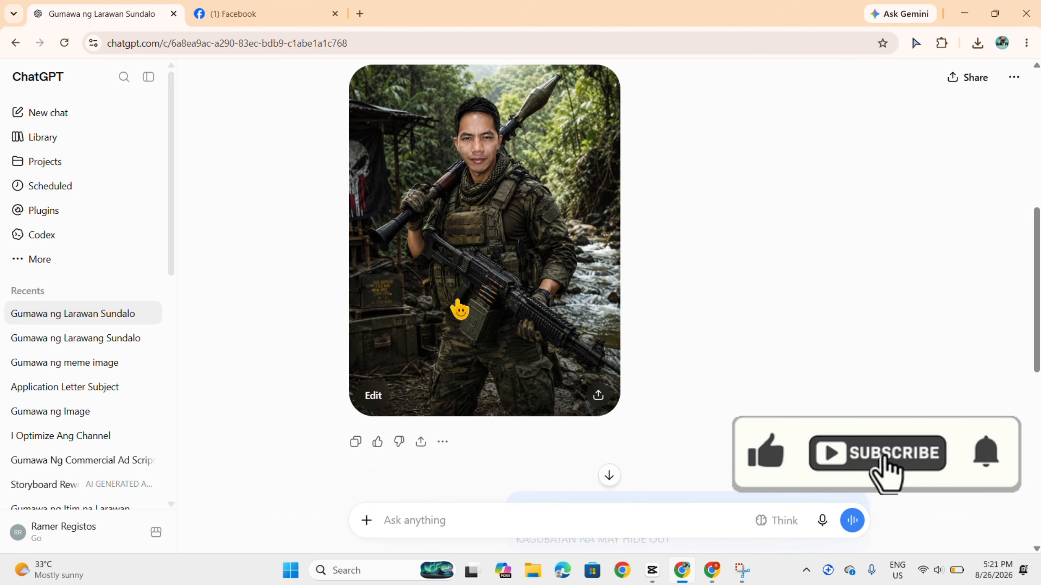
- Examine the second image prompt and the generated picture of the crocodile man in a barong with a machine gun and suitcase
scroll(459, 309, down, 4)
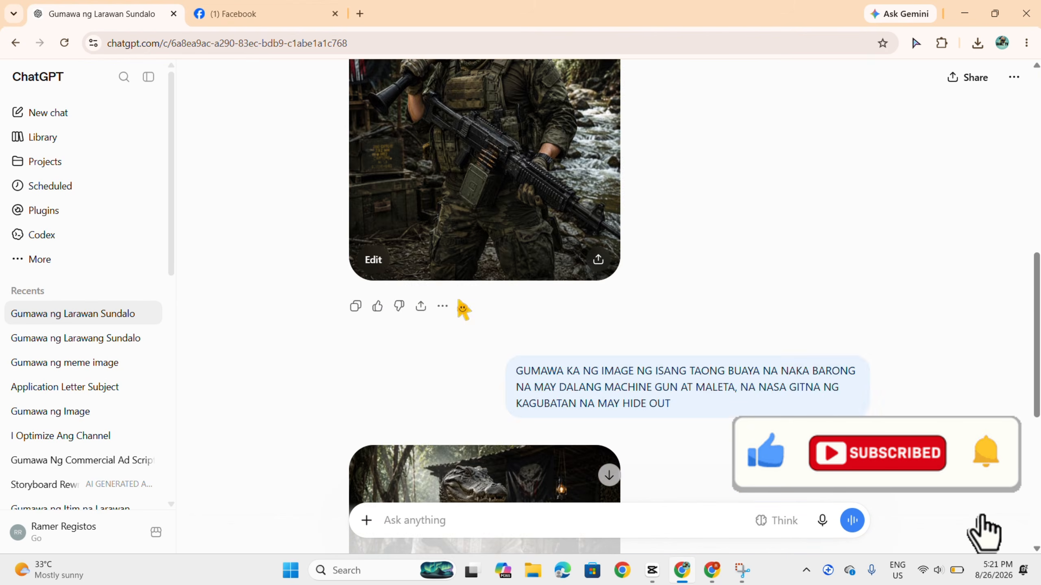
scroll(491, 332, down, 4)
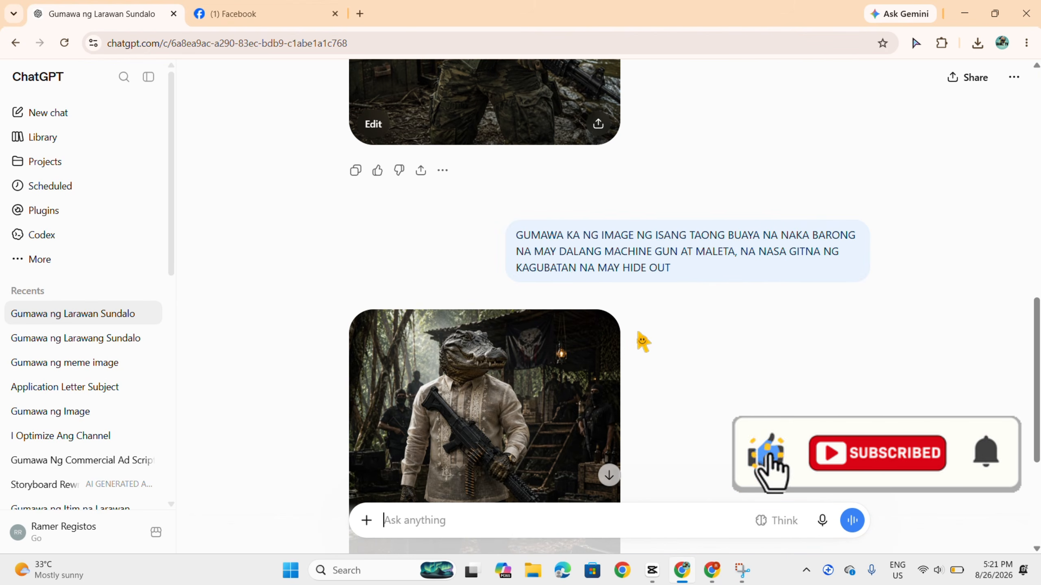
scroll(489, 443, down, 1)
scroll(491, 450, down, 5)
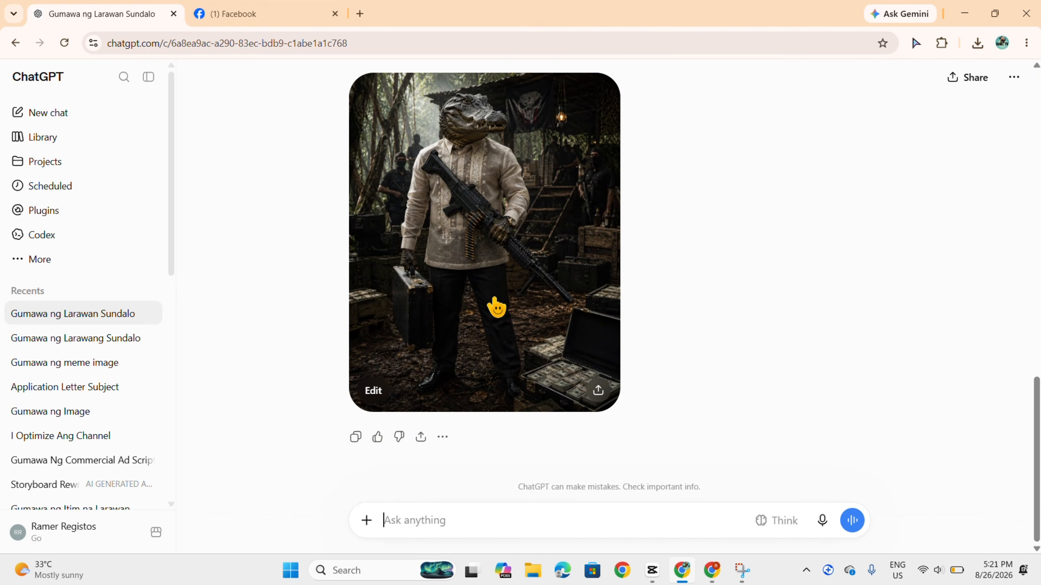
scroll(496, 308, up, 3)
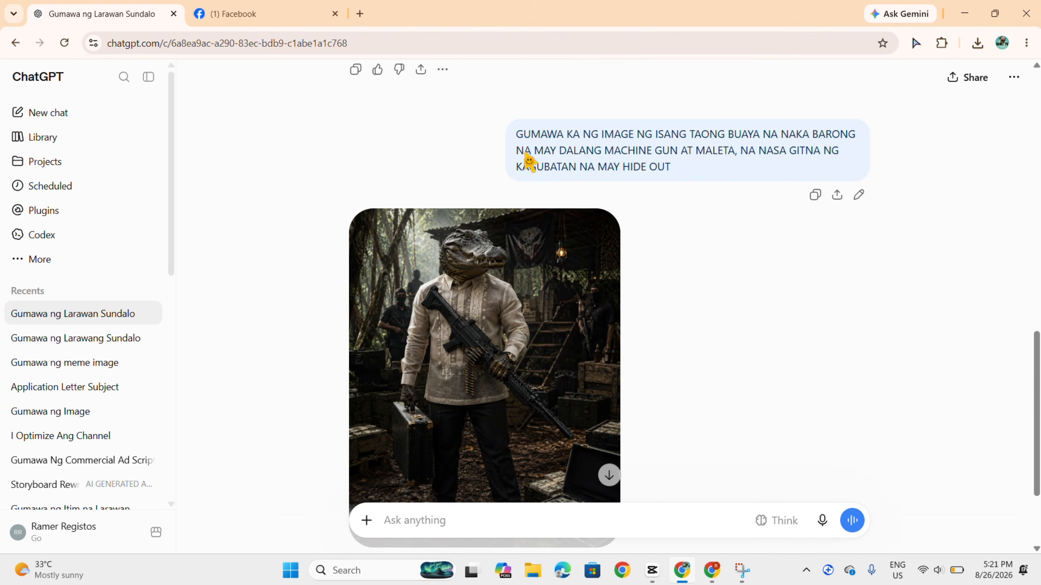
scroll(536, 164, up, 6)
scroll(526, 229, down, 3)
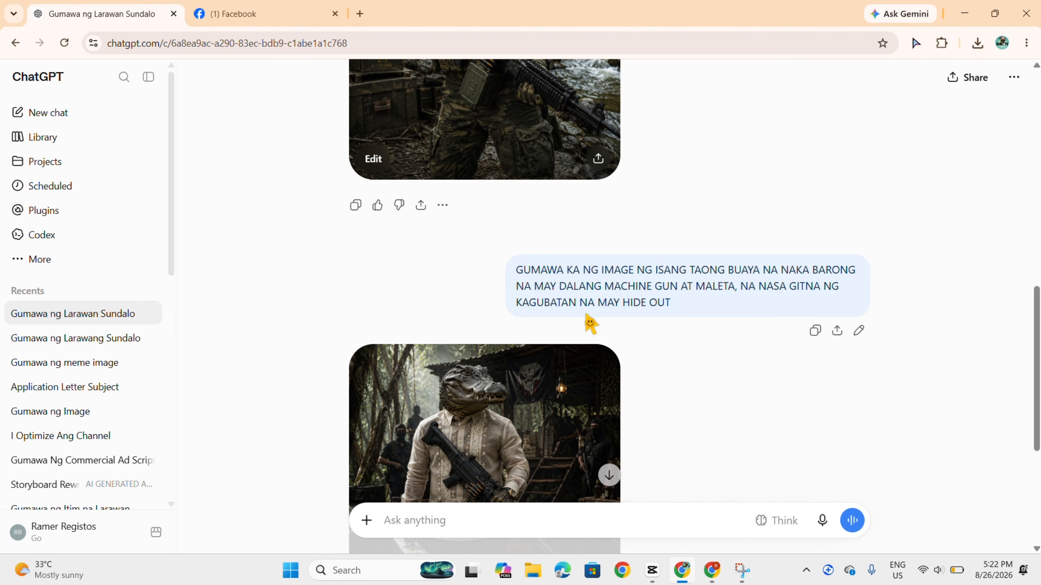
scroll(590, 324, down, 3)
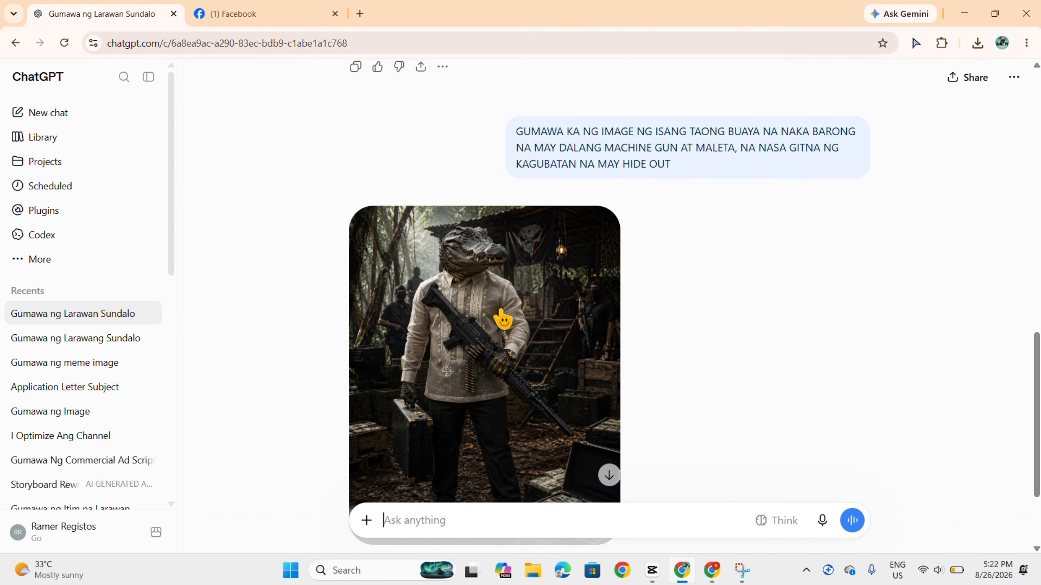
scroll(496, 312, down, 3)
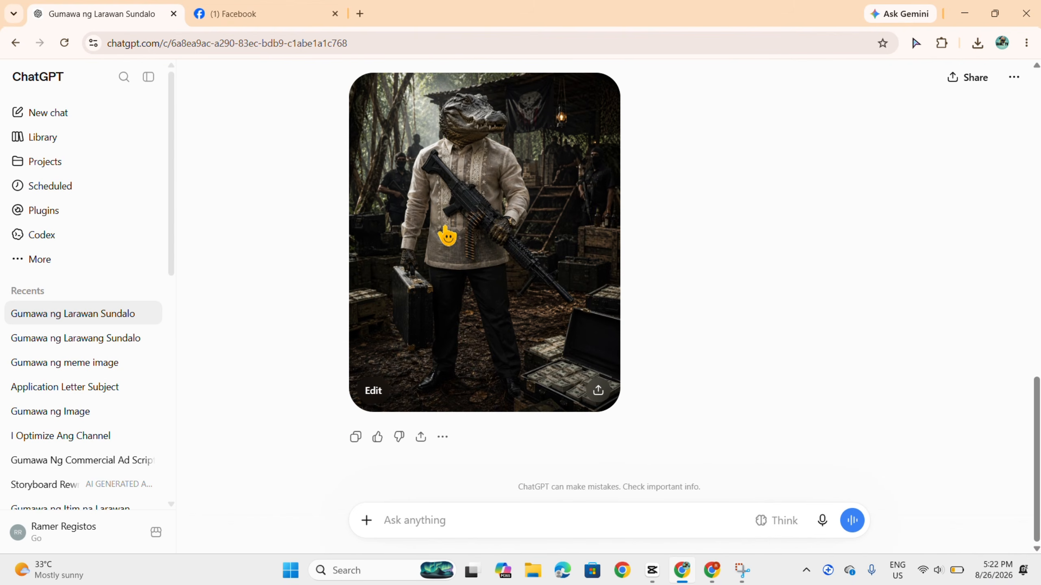
scroll(435, 309, up, 3)
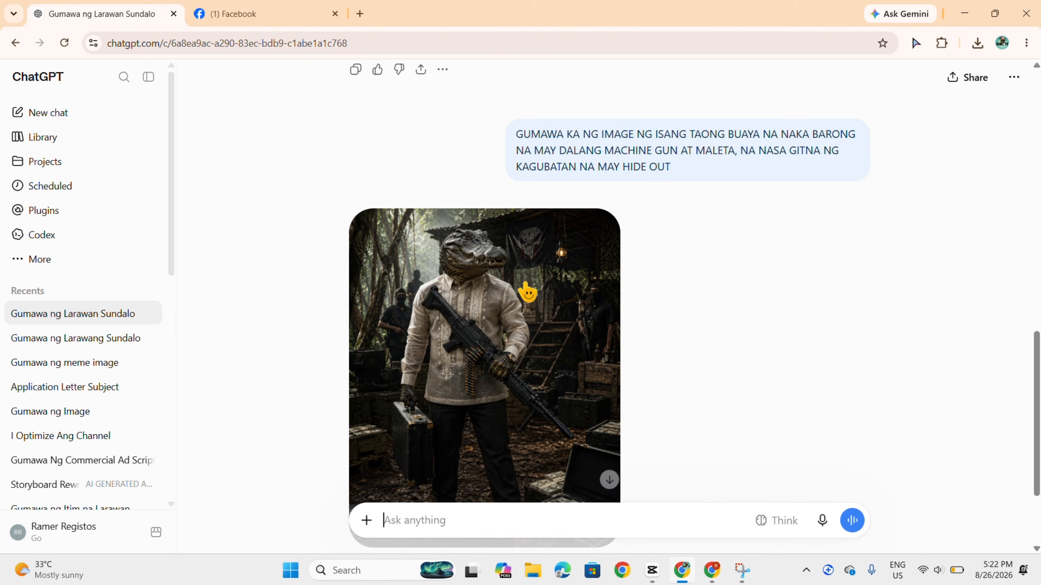
scroll(446, 307, down, 3)
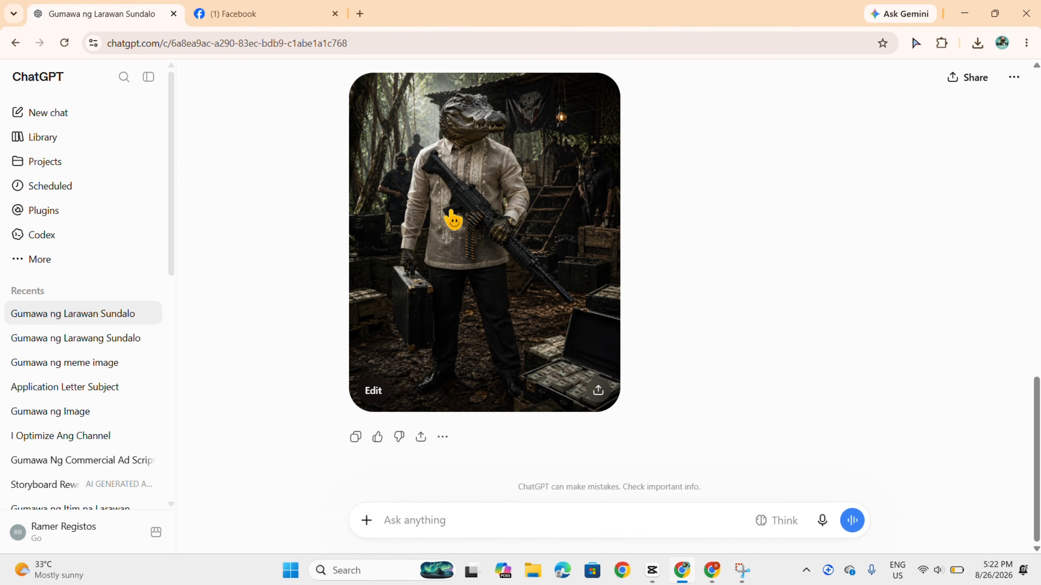
- Attach the soldier image and the crocodile-man image b9707fa9-7757-45ba-a62d-a135a612a953 from the Downloads folder to the new chat message
click(366, 523)
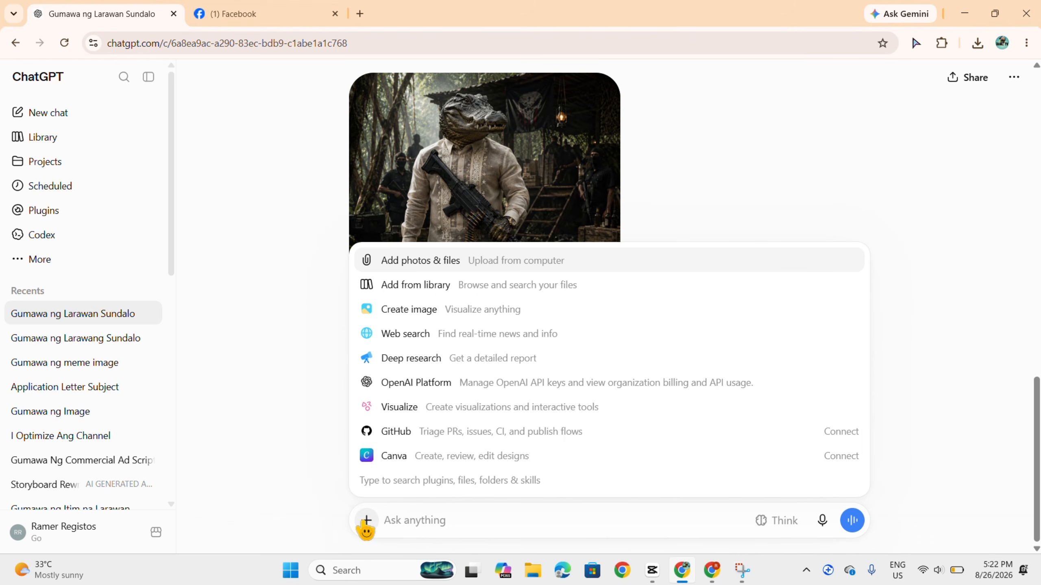
click(404, 269)
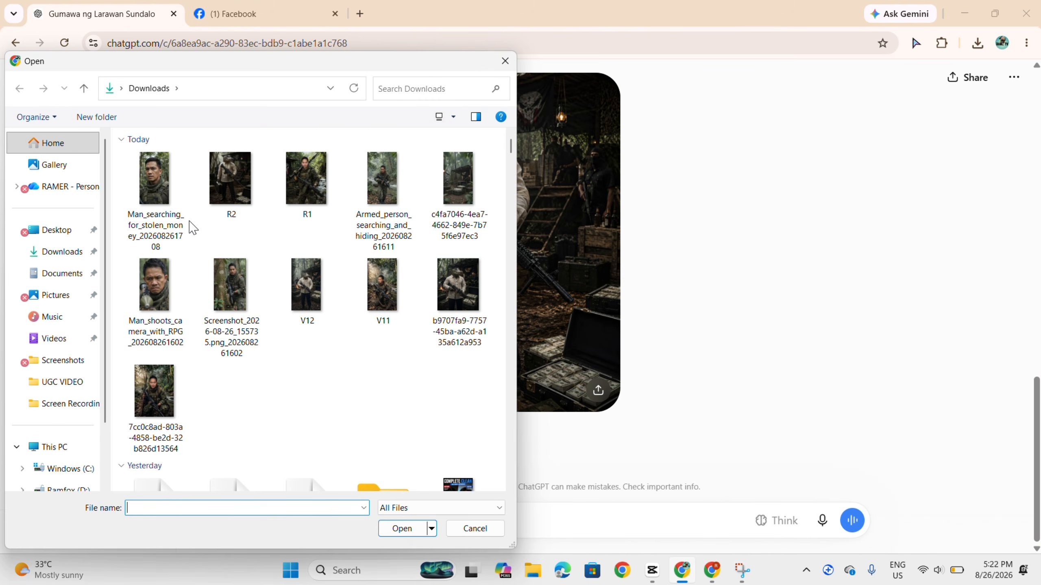
double_click(199, 219)
click(422, 154)
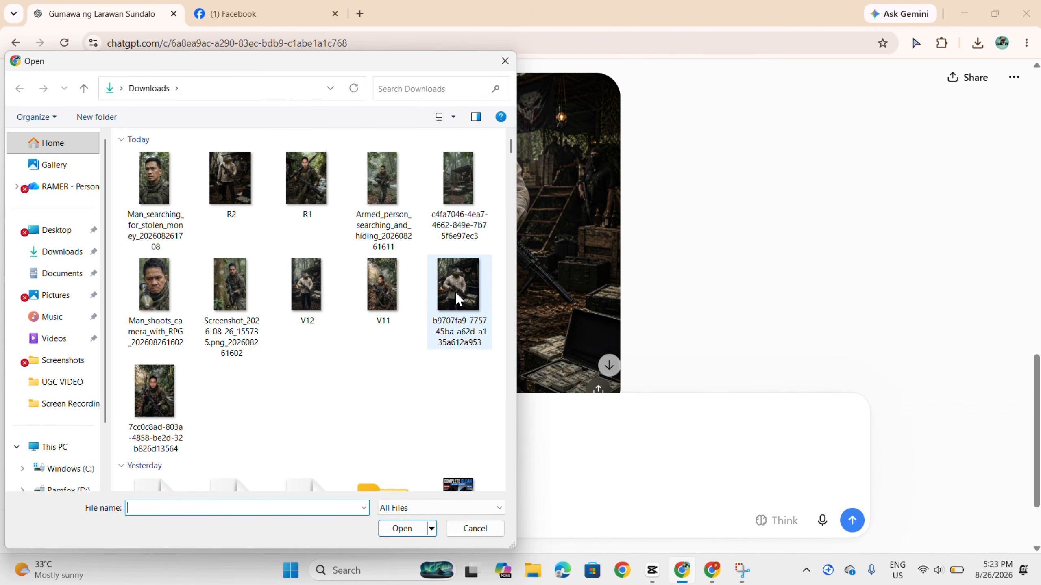
double_click(454, 290)
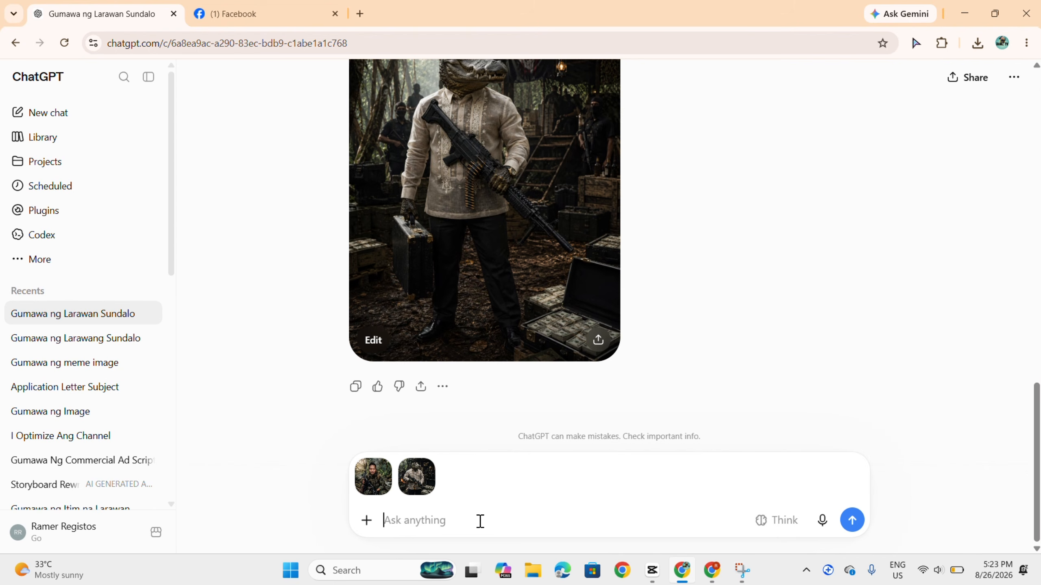
- Send a Tagalog prompt for an expert movie director to script at least 4 scenes of the soldier hunting the crocodile man to recover stolen money
text(gawa)
key(BackSpace)
key(BackSpace)
key(BackSpace)
key(BackSpace)
text(act like an expert movie)
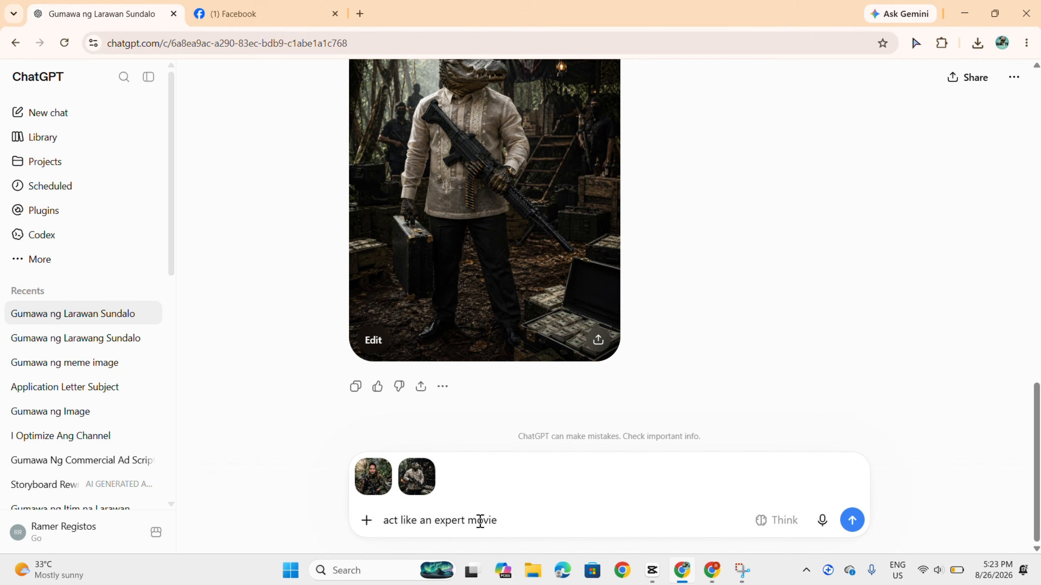
text(director, script writer and movie maker: gawan mo ng script atleast 4 scene, hinanap ng sundalo ang buayang tao na nag dala ng pera, kailangan ma bawi ang ni nkaw na pera)
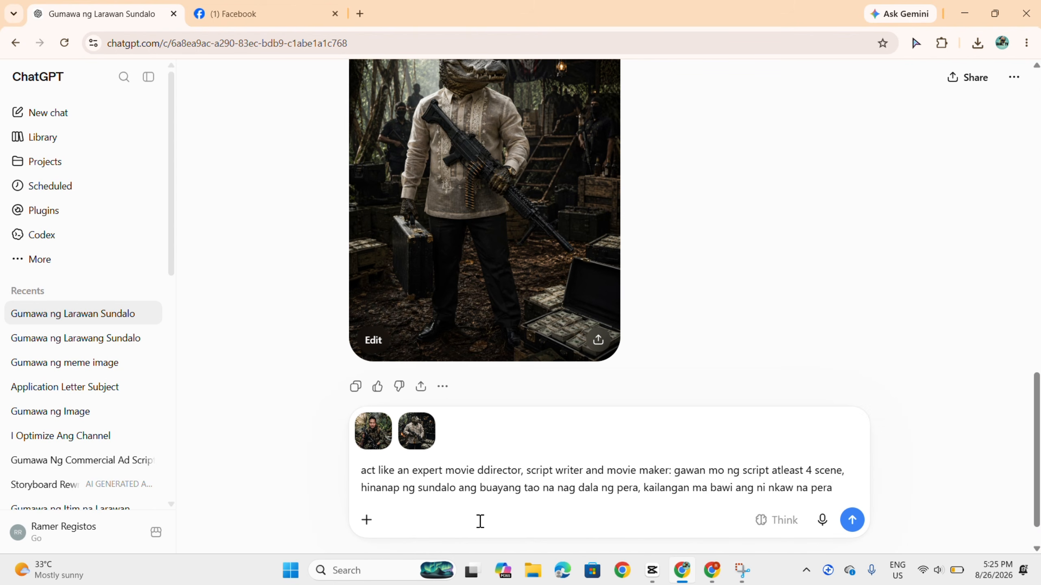
scroll(698, 431, down, 2)
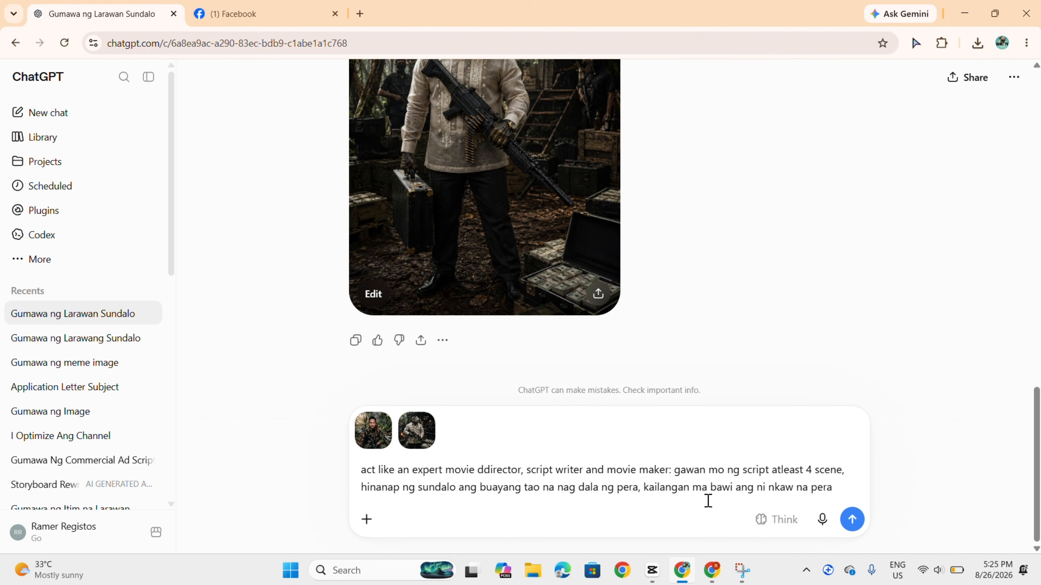
click(852, 520)
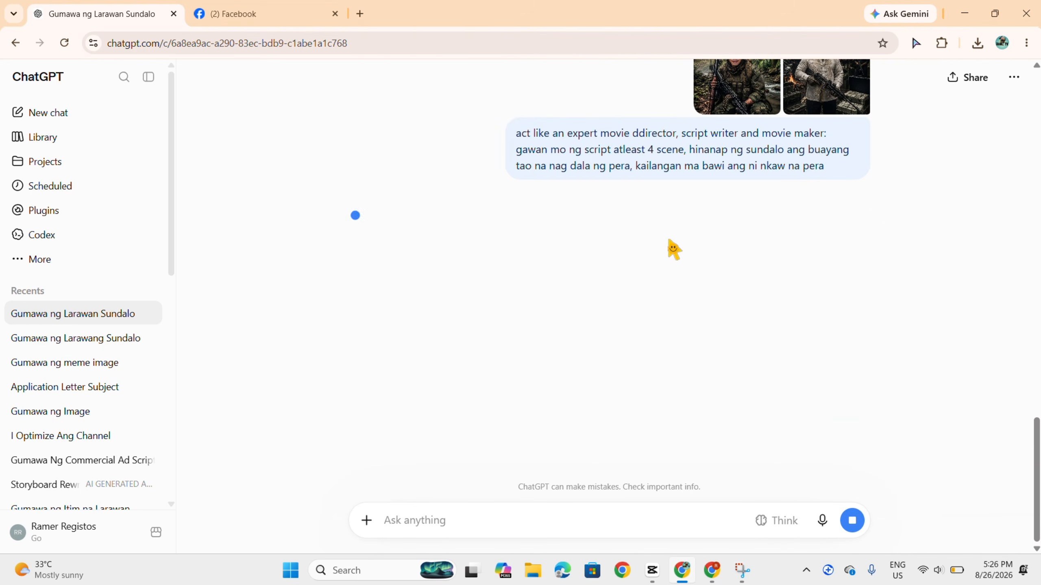
- Skim the generated script and select the full Scene 1 — The Missing Money text, from its heading through the transition line
scroll(634, 324, down, 3)
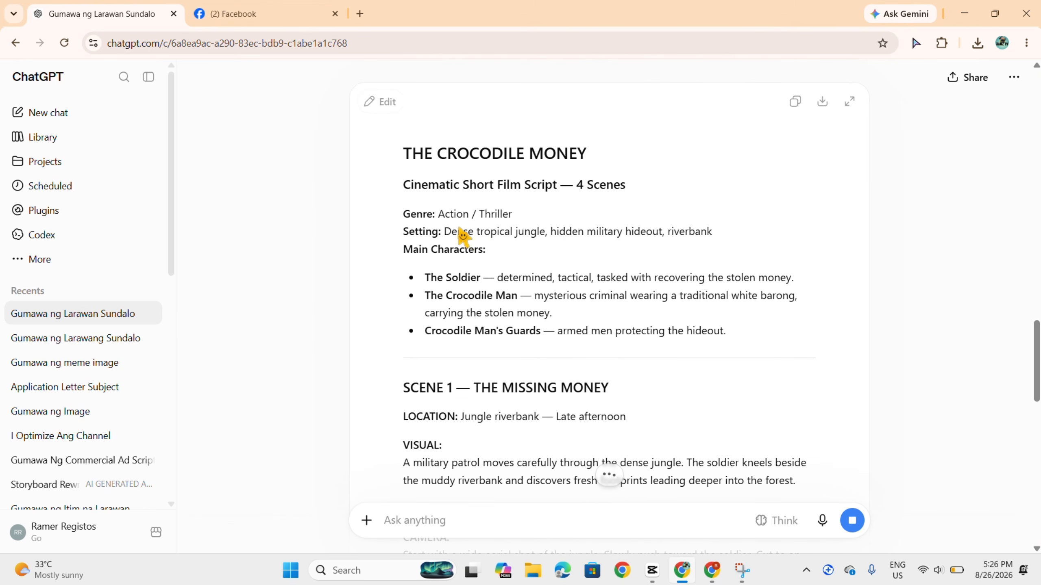
scroll(590, 277, down, 10)
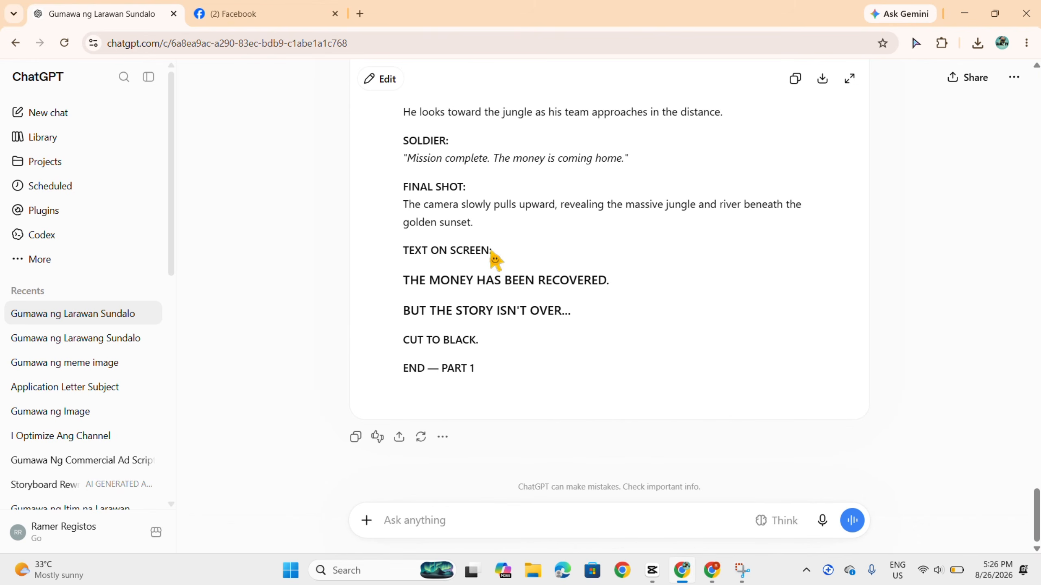
scroll(494, 259, up, 20)
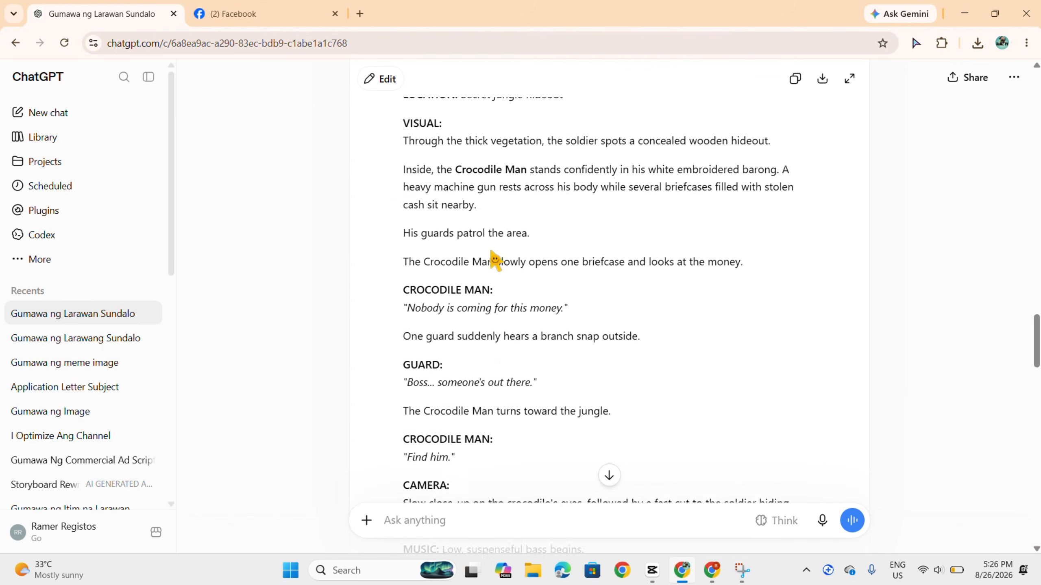
scroll(495, 259, up, 5)
scroll(495, 259, down, 2)
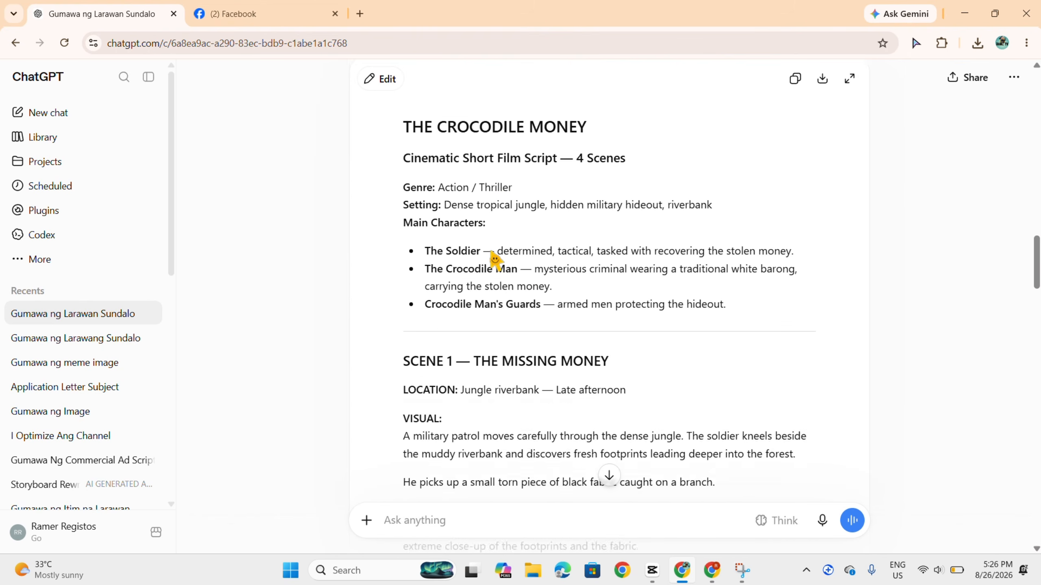
scroll(494, 259, up, 4)
scroll(495, 259, down, 8)
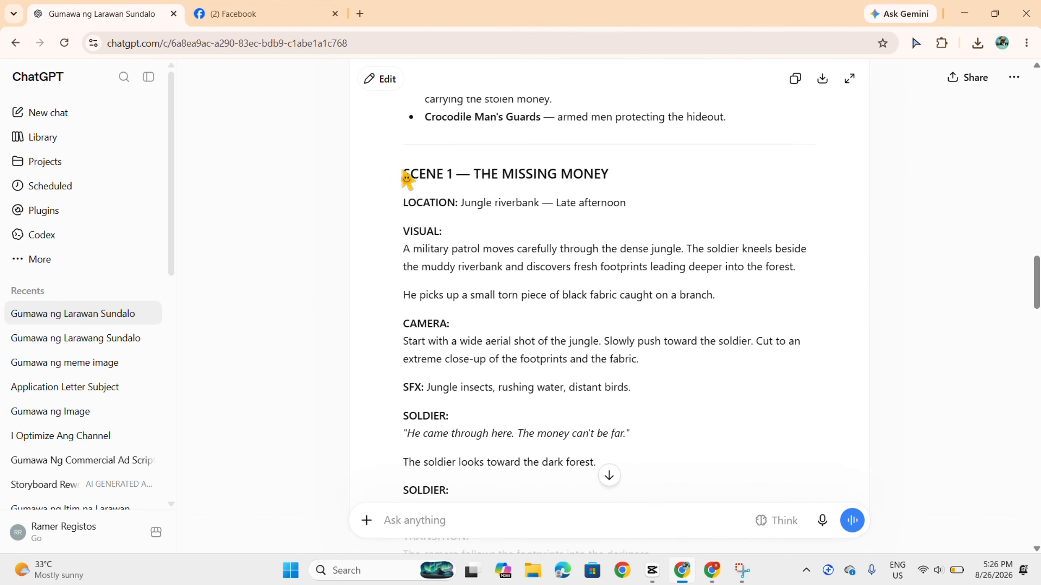
drag(405, 174, 708, 276)
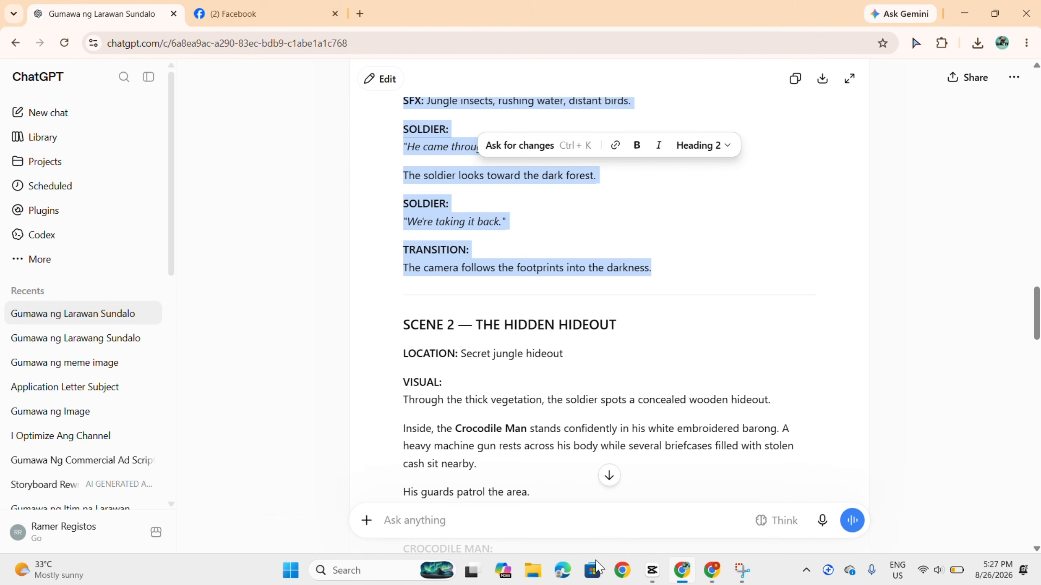
- Switch to the other Chrome window, search for google flow, open Google Flow and create a new project
click(713, 571)
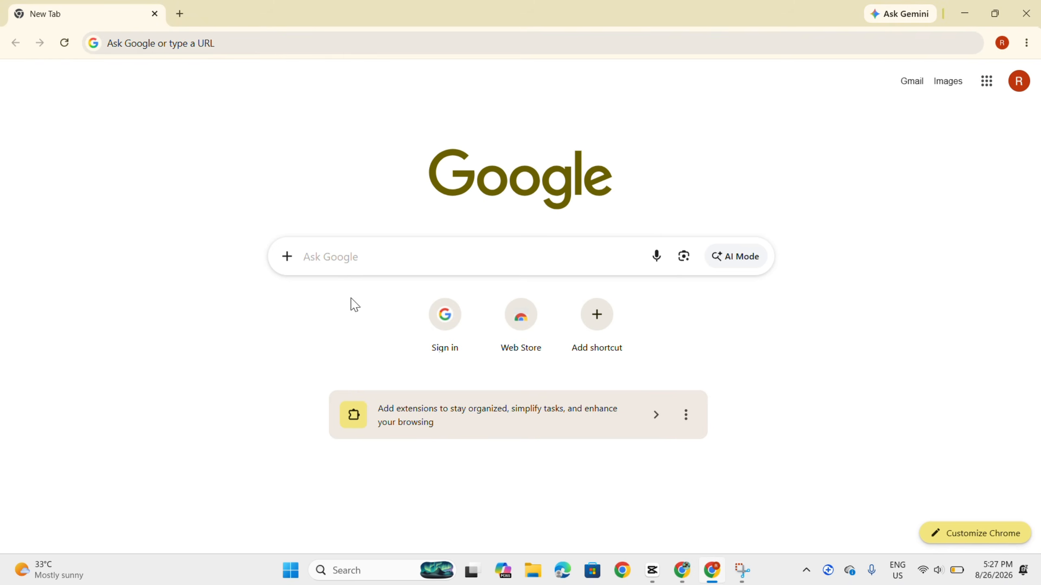
click(277, 41)
click(149, 74)
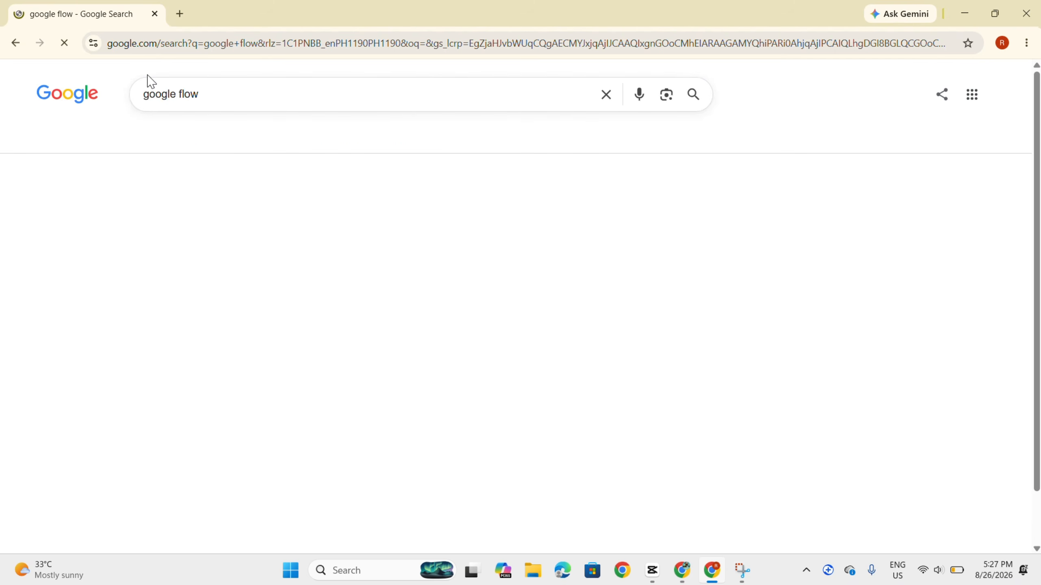
click(255, 381)
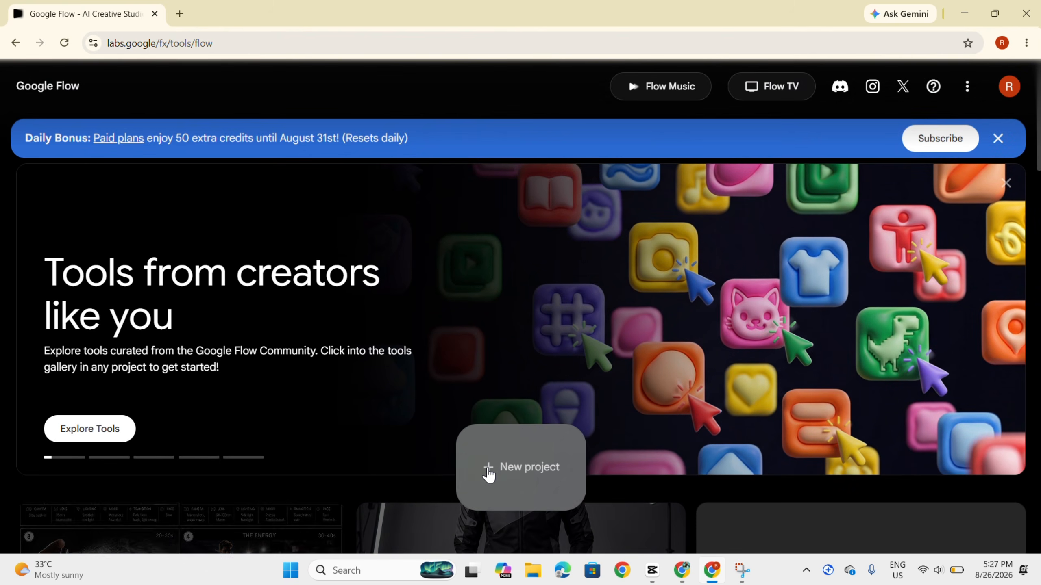
click(492, 472)
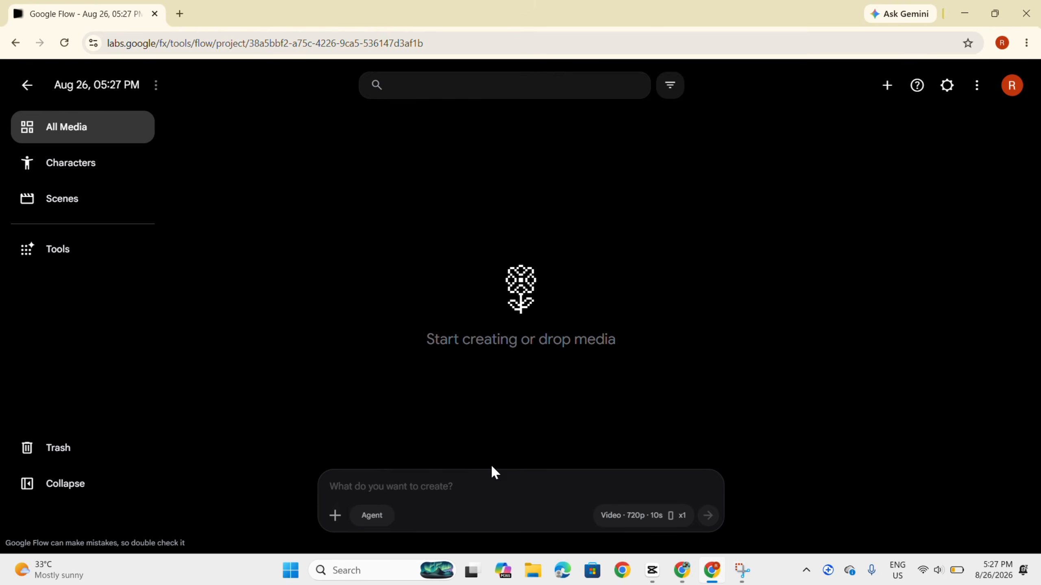
- Upload the soldier image 7cc0c8ad-803a-4858-be2d-32b826d13564 from the Downloads folder and add it to the video prompt
click(335, 516)
click(310, 439)
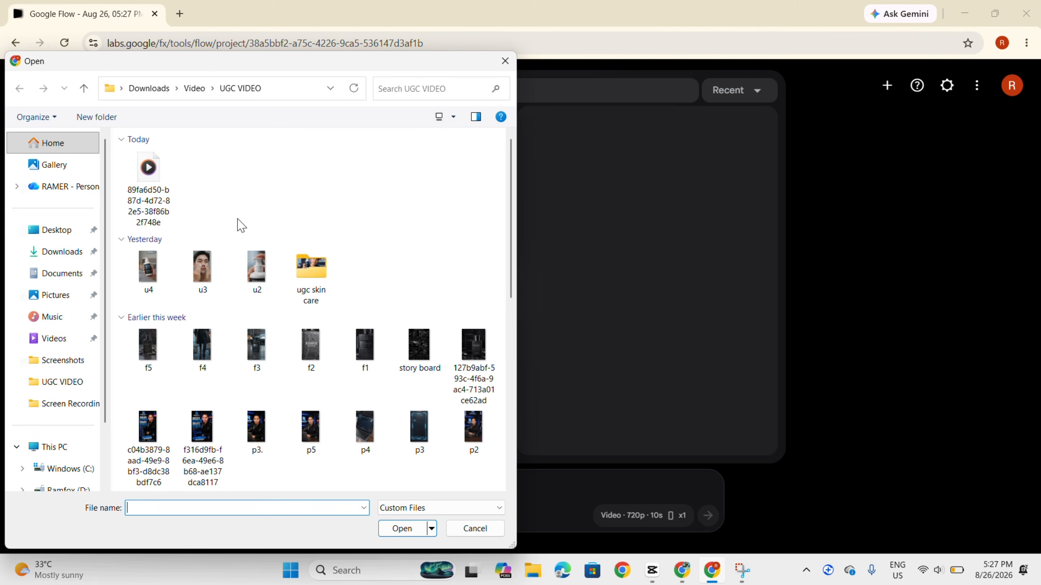
click(61, 251)
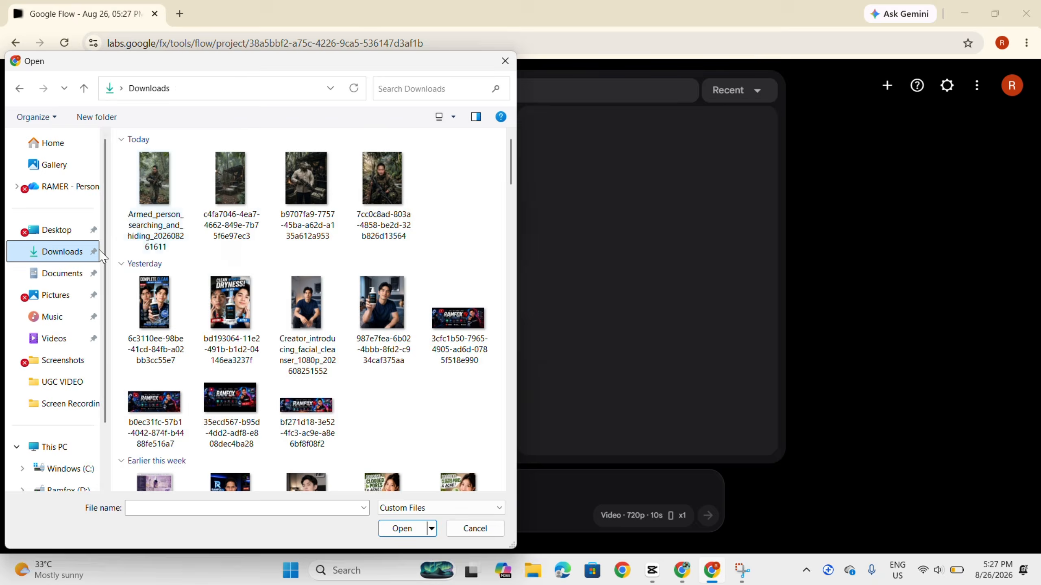
scroll(385, 258, down, 8)
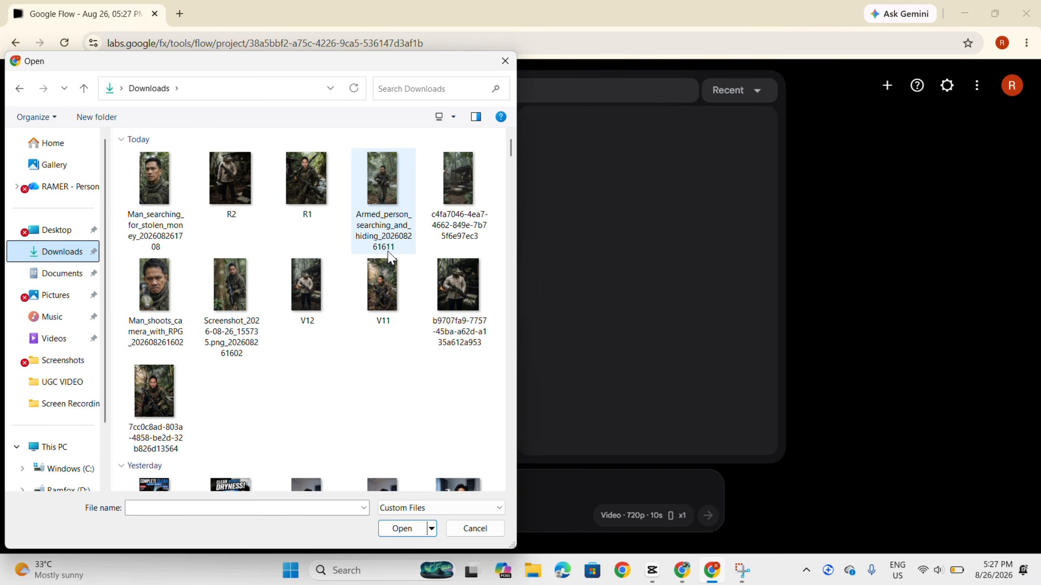
click(156, 395)
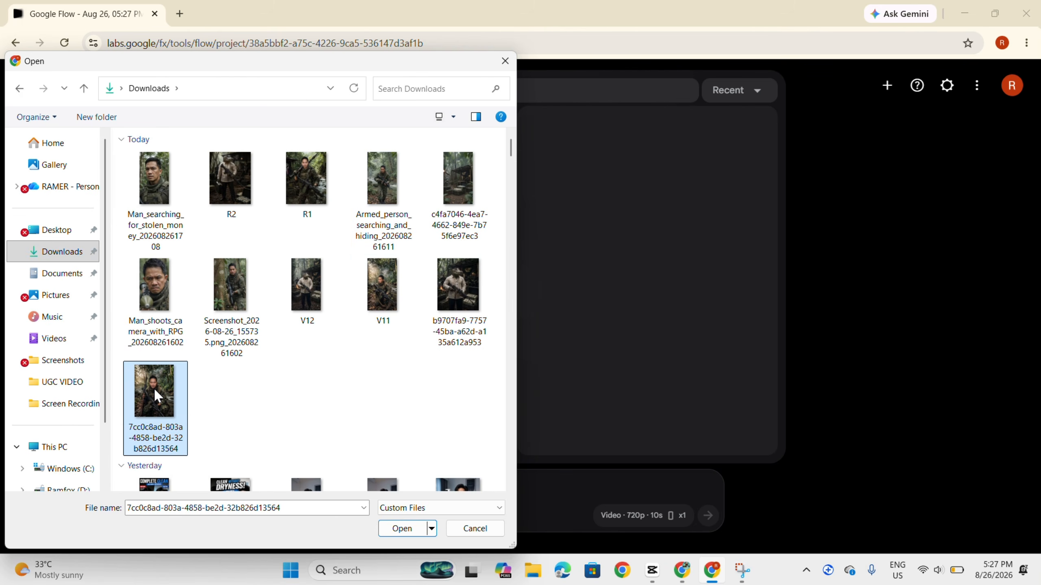
double_click(154, 388)
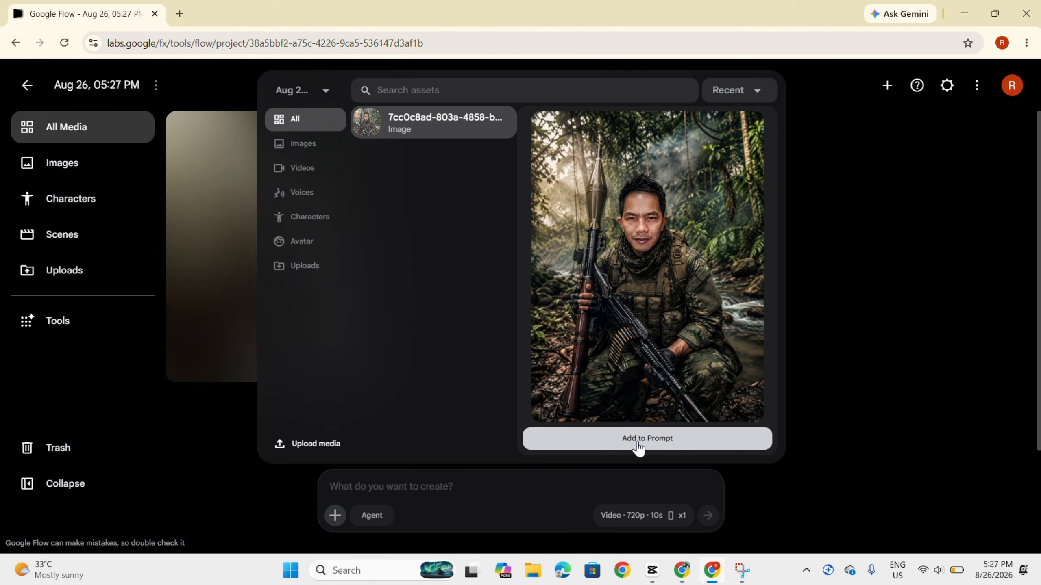
click(638, 439)
- Upload the crocodile-man image b9707fa9-7757-45ba-a62d-a135a612a953 from Downloads and add it to the video prompt
click(335, 515)
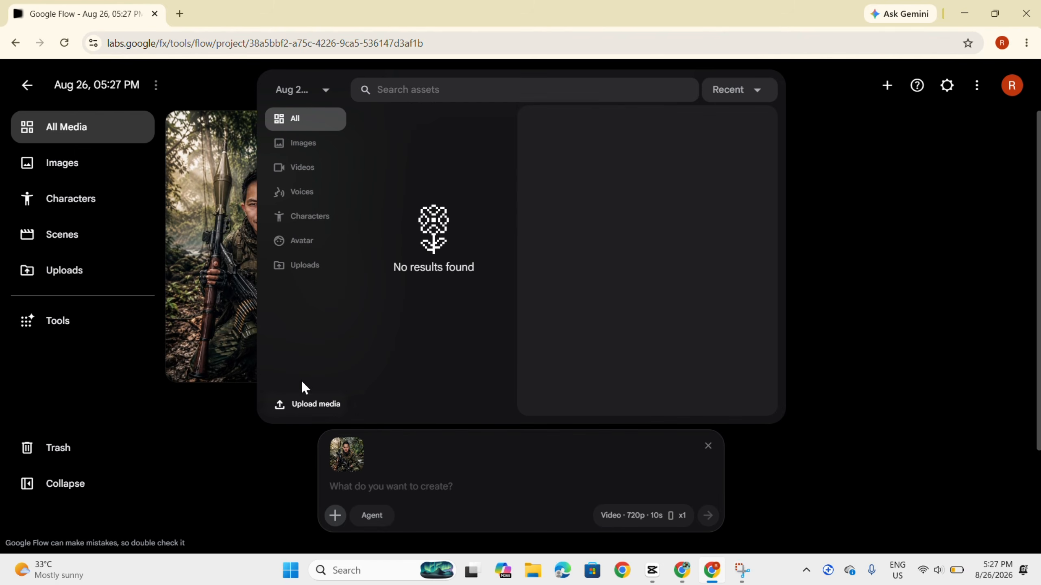
click(305, 405)
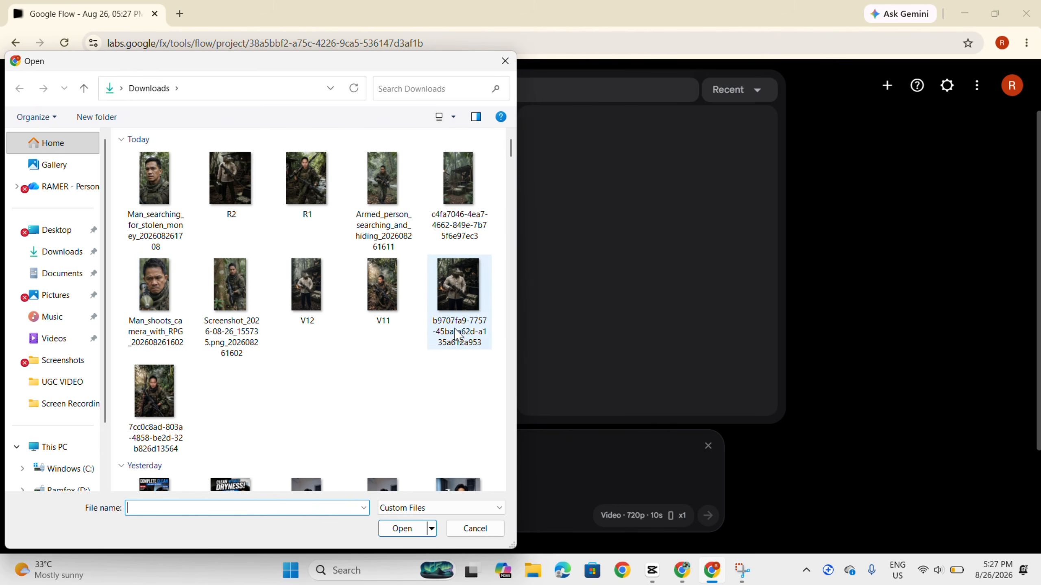
double_click(459, 295)
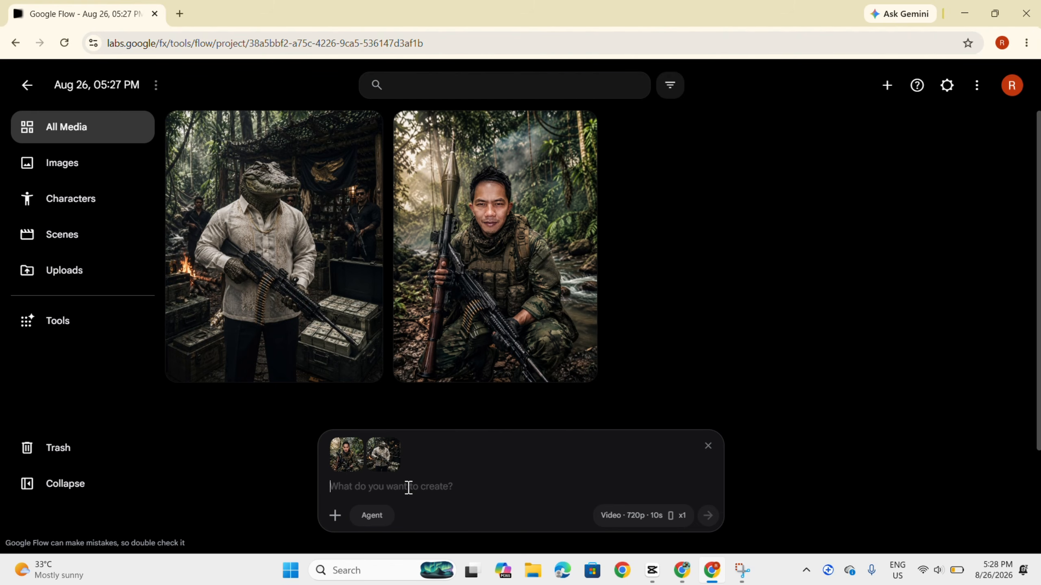
- Paste the copied Scene 1 — The Missing Money text as the prompt, review the video settings and generate the clip
key(ctrl+v)
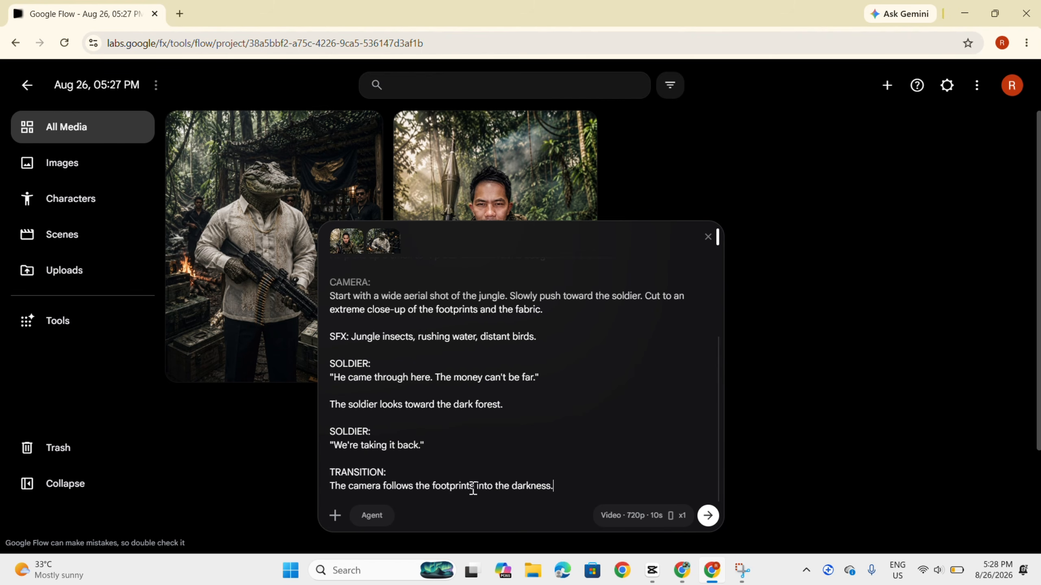
scroll(535, 446, up, 3)
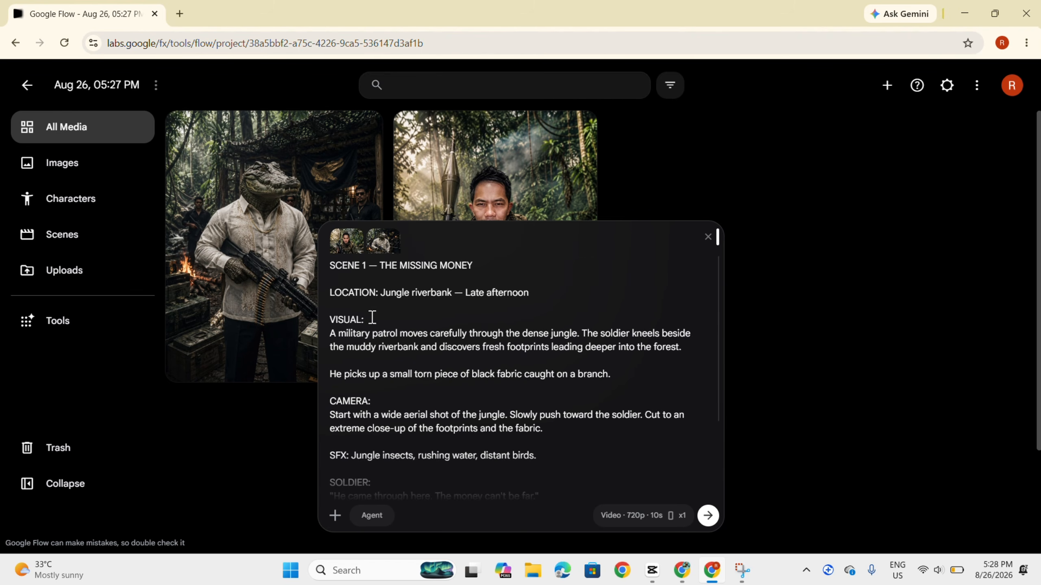
scroll(497, 373, down, 3)
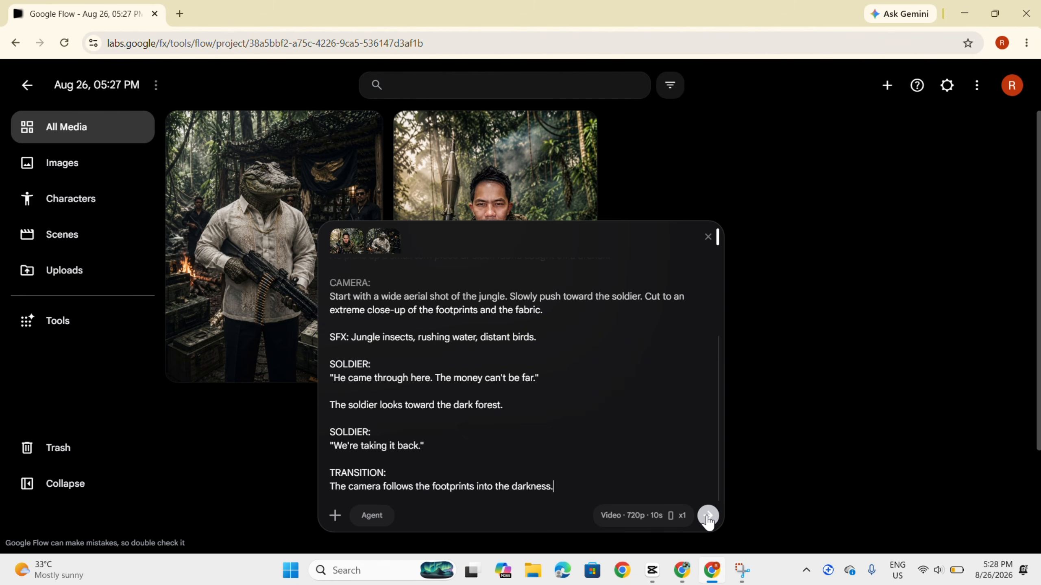
click(617, 517)
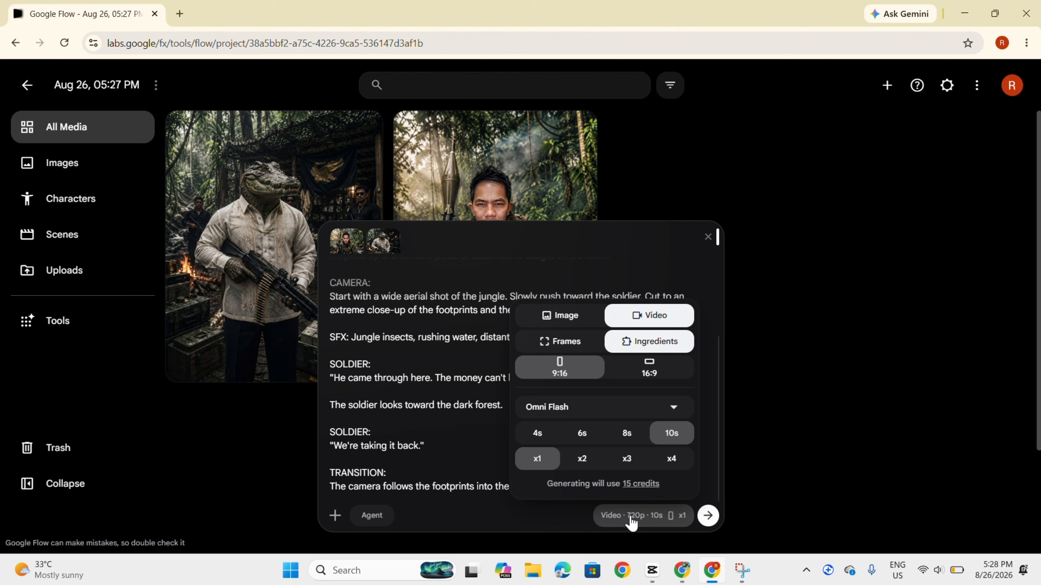
click(708, 516)
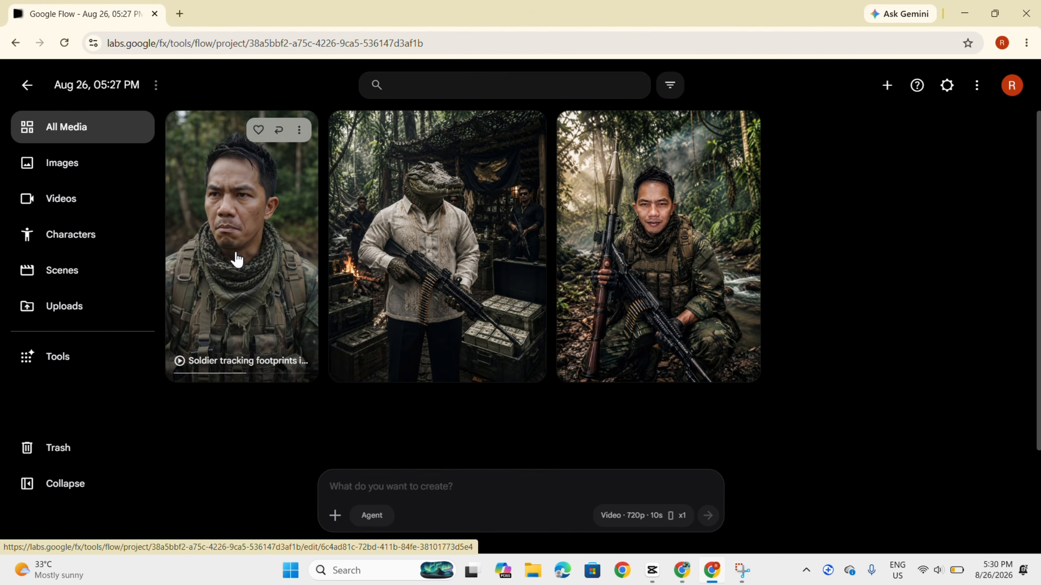
- Watch the generated Scene 1 clip in full screen to its end and return to the project media
click(237, 259)
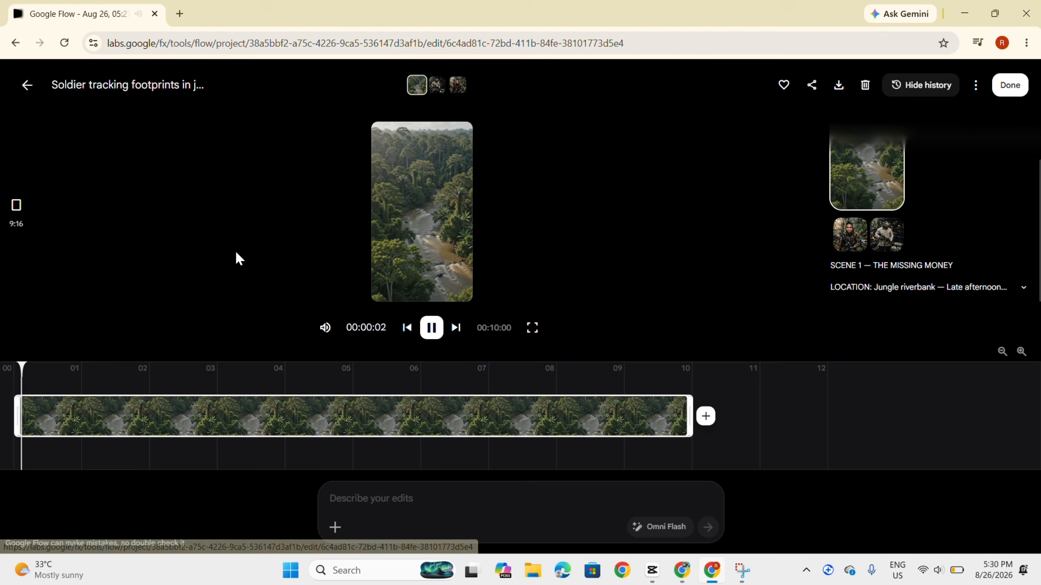
click(532, 328)
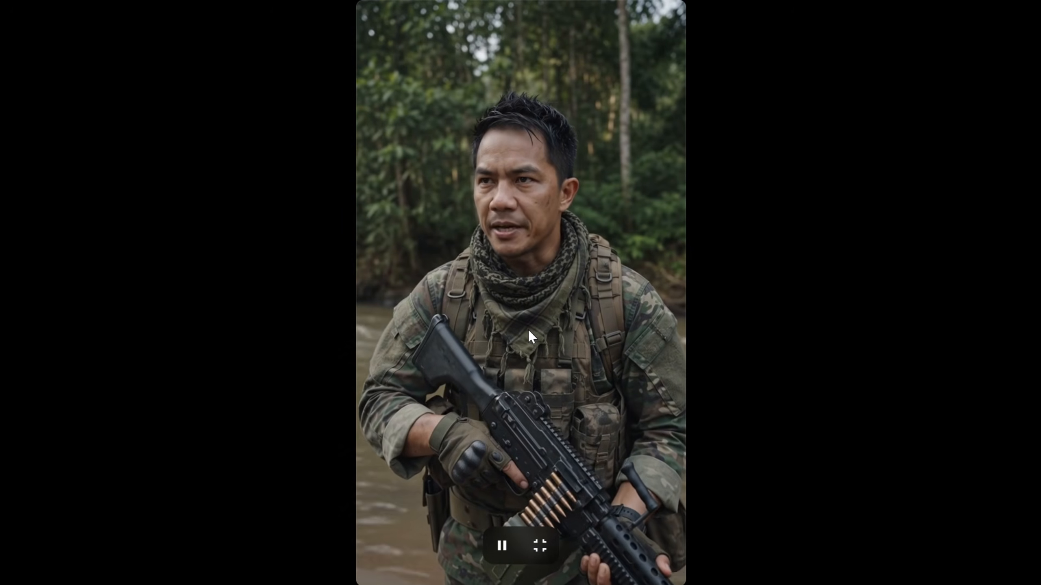
click(606, 296)
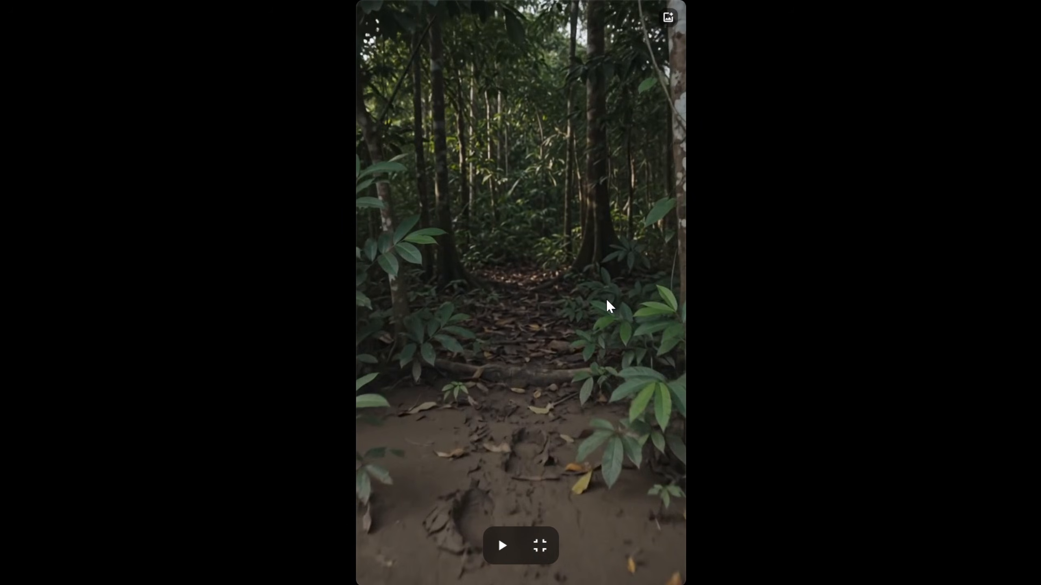
key(Escape)
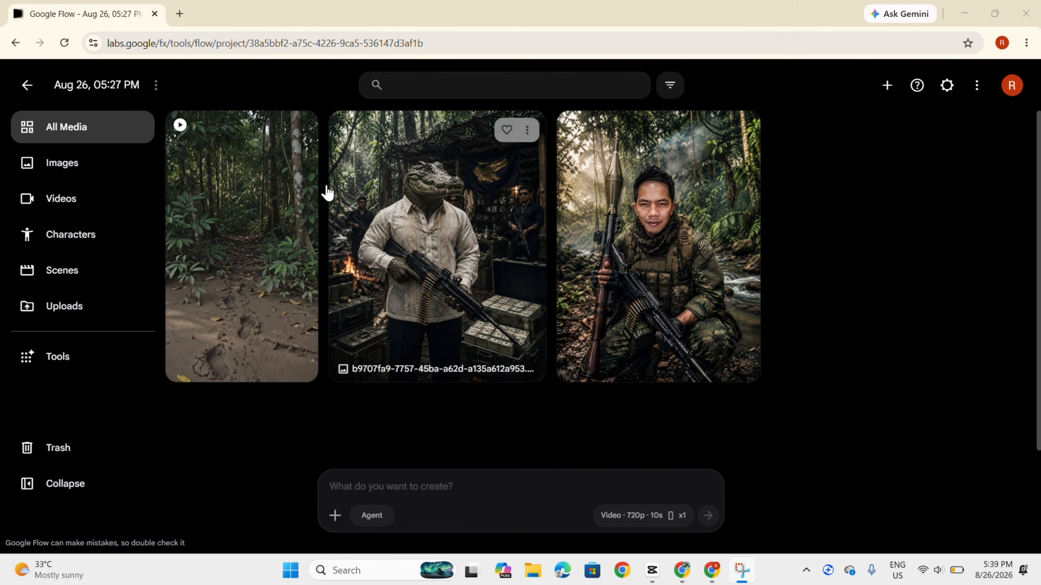
mouse_move(248, 230)
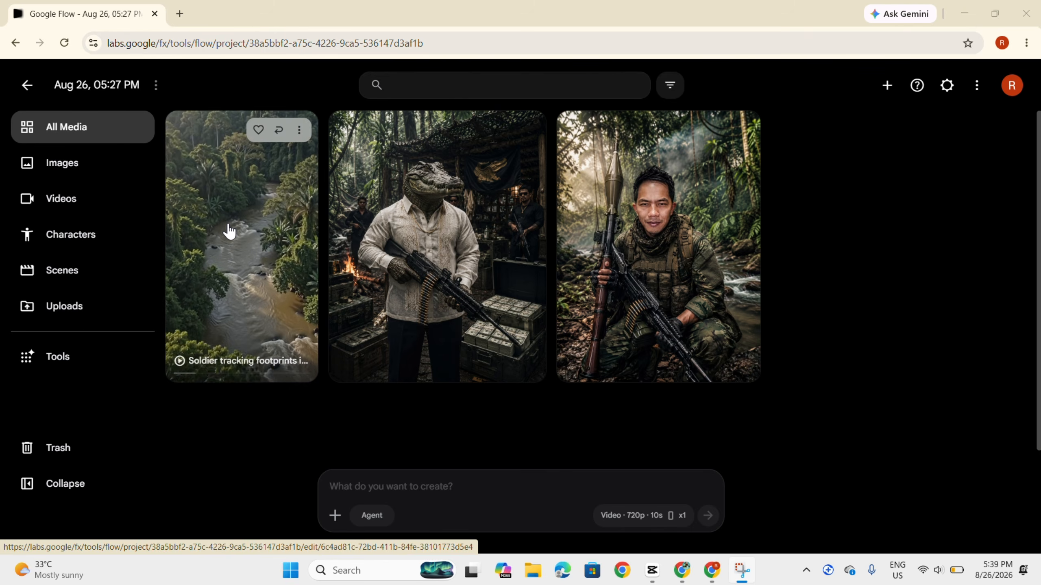
right_click(228, 207)
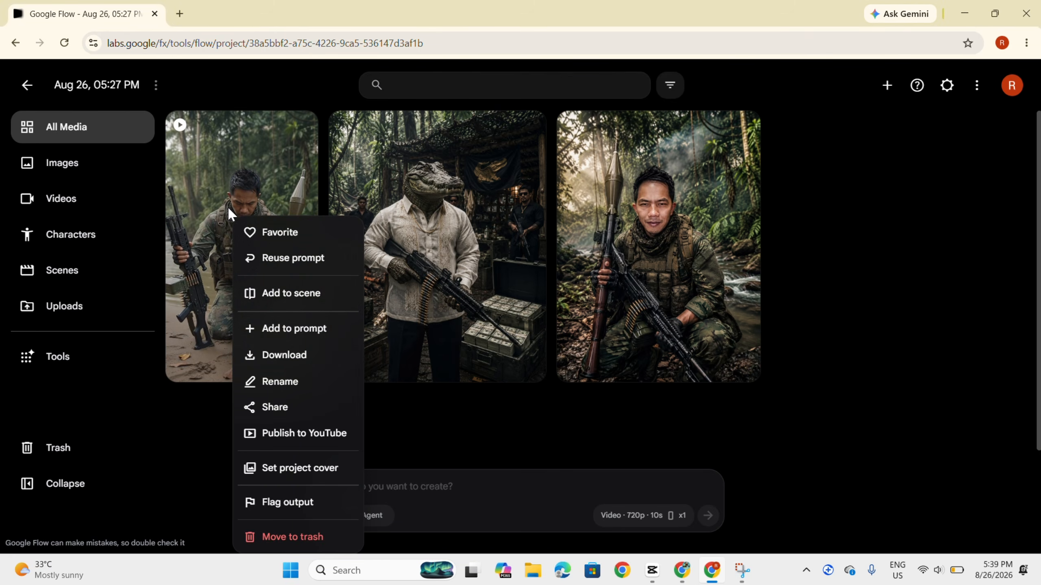
click(222, 184)
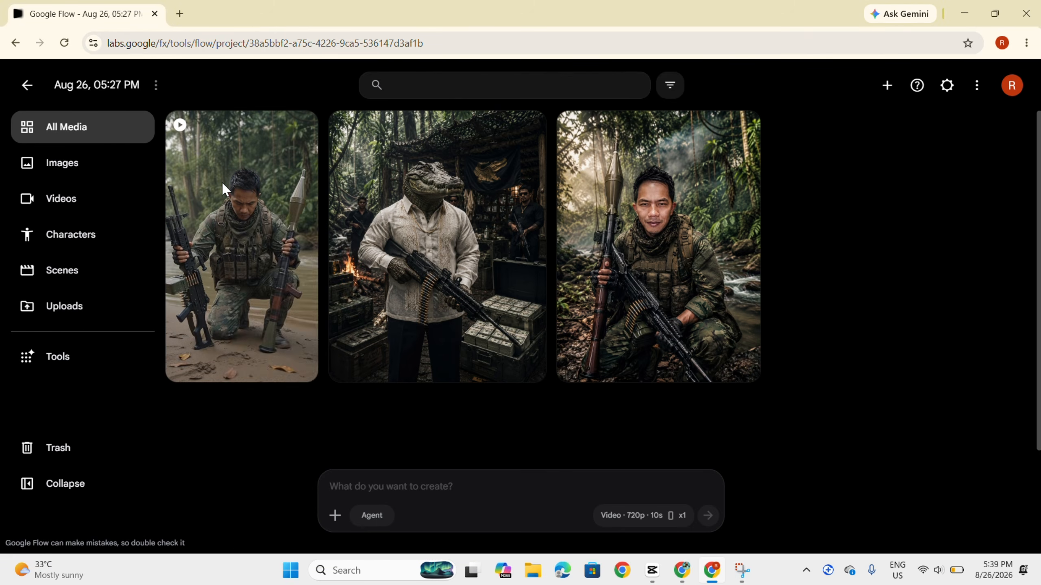
right_click(228, 210)
mouse_move(272, 287)
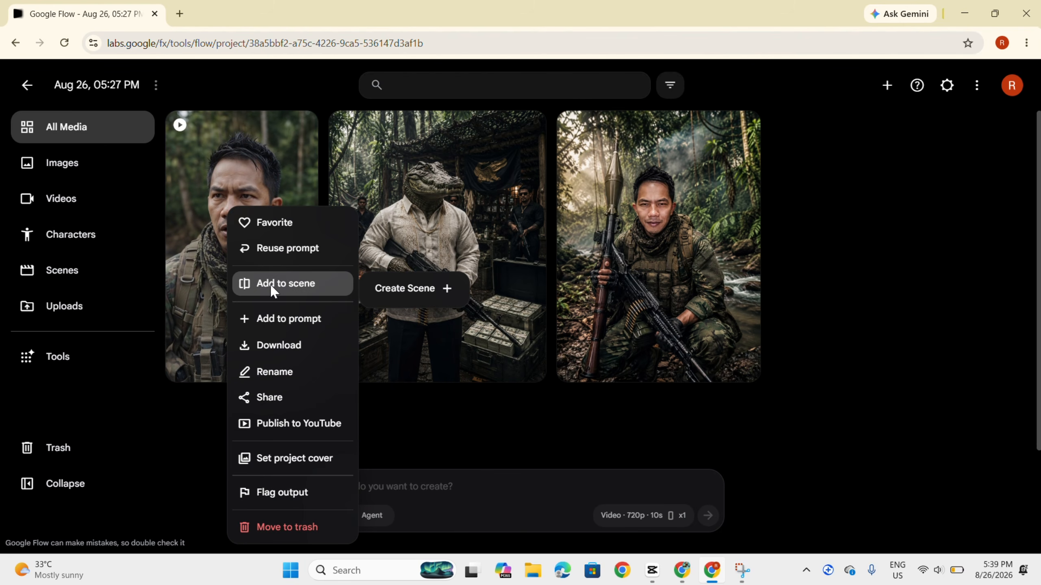
click(262, 82)
- Download the generated Scene 1 clip of the soldier tracking footprints from the project media
mouse_move(224, 231)
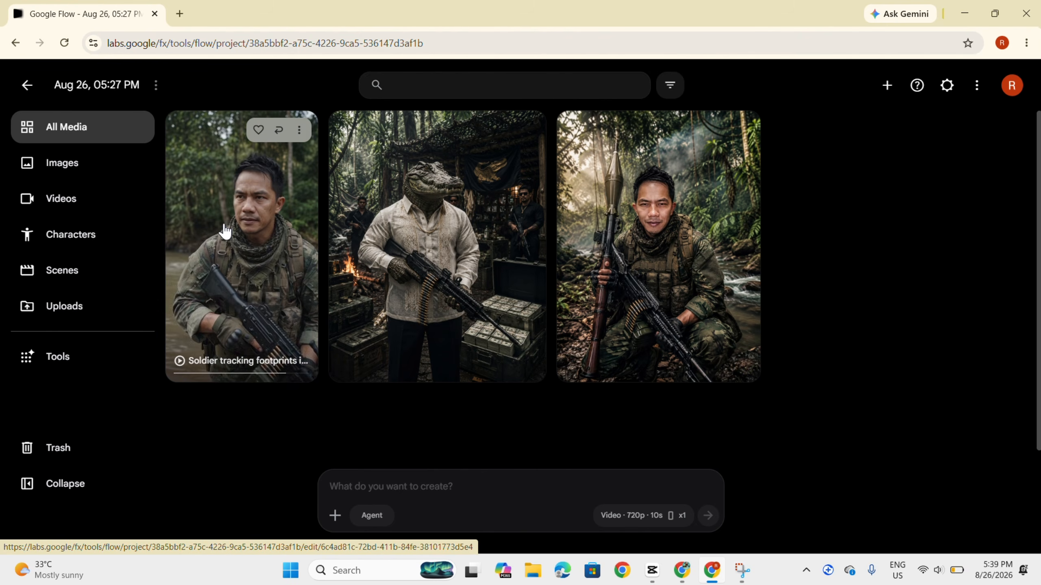
right_click(229, 221)
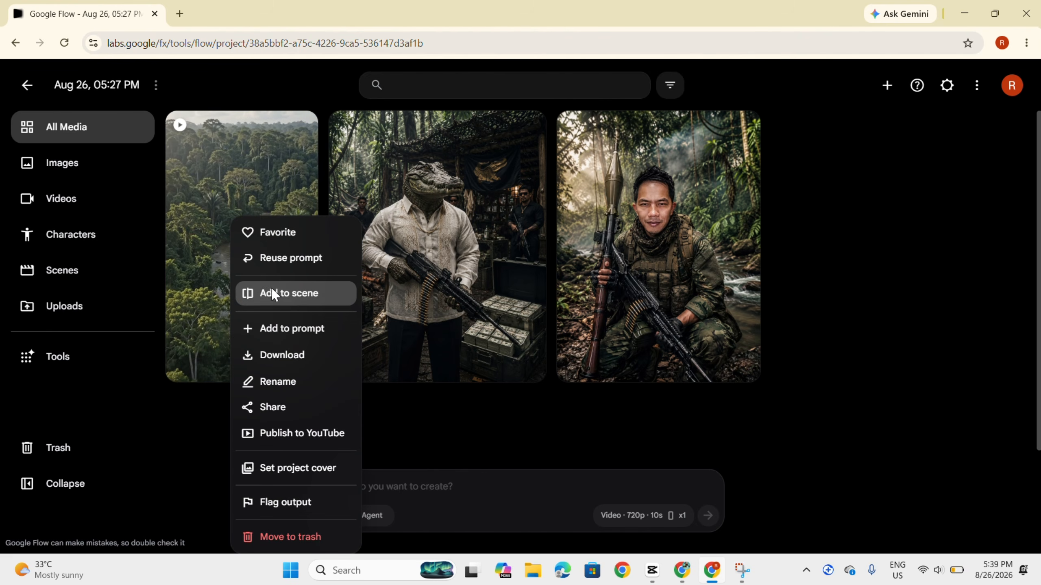
mouse_move(295, 360)
click(413, 408)
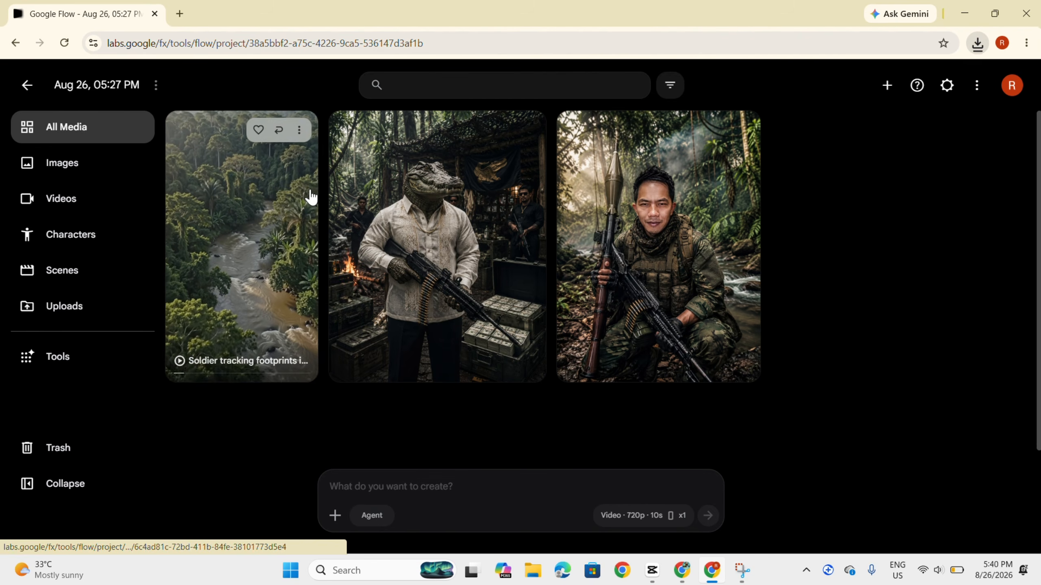
- Switch to the ChatGPT window, copy the full Scene 2 — The Hidden Hideout text and return to Google Flow
click(680, 576)
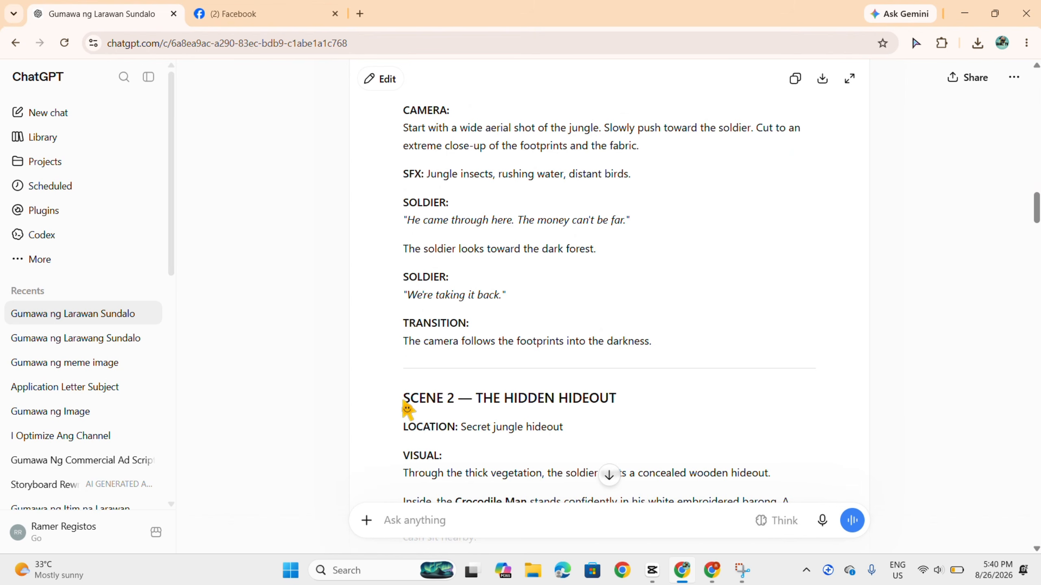
drag(406, 400, 416, 234)
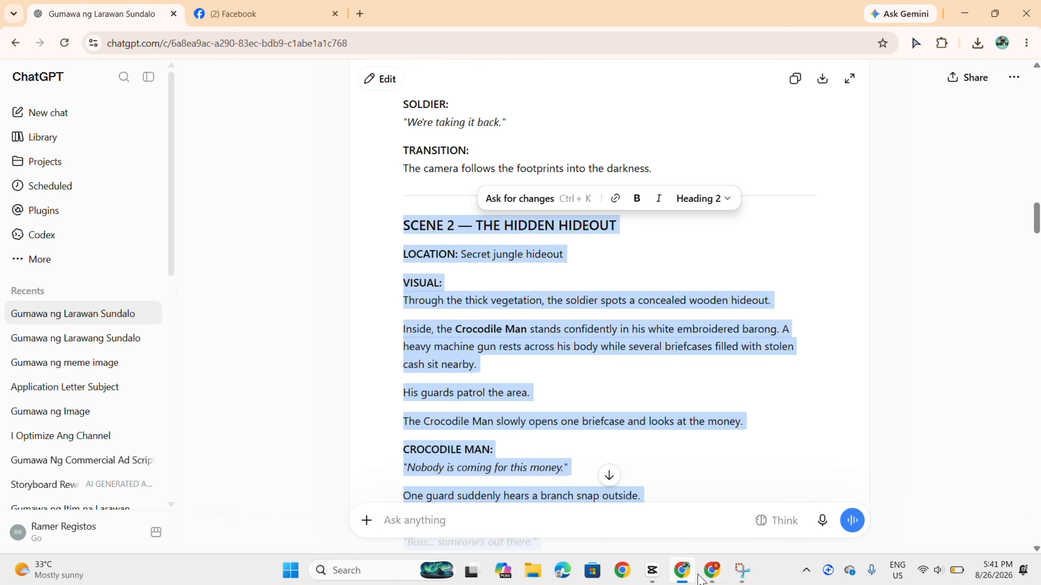
click(712, 574)
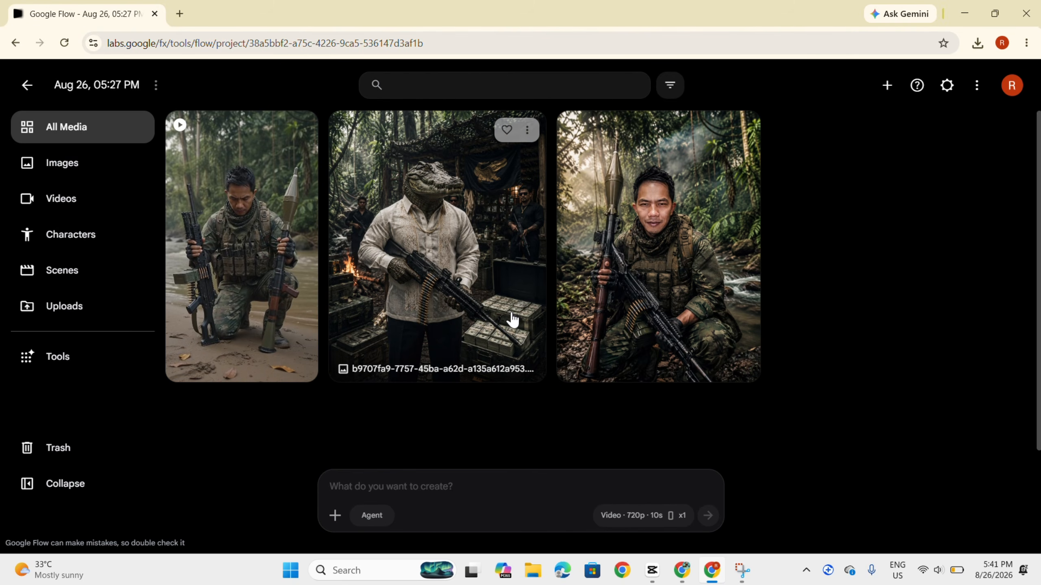
- Generate the Scene 2 video using the soldier and crocodile-man images with the pasted Scene 2 — The Hidden Hideout text as prompt
right_click(694, 229)
click(750, 323)
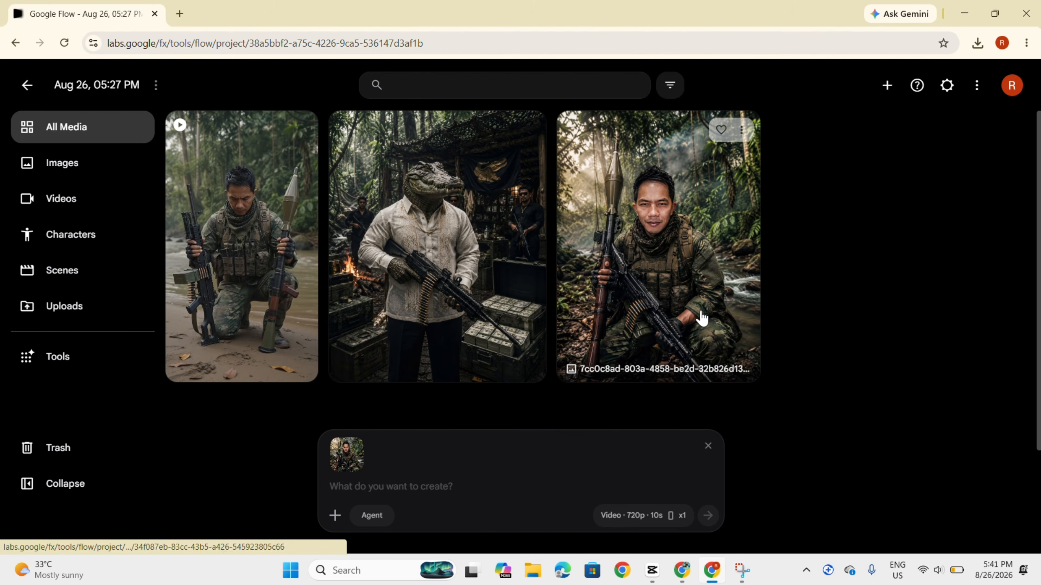
right_click(502, 209)
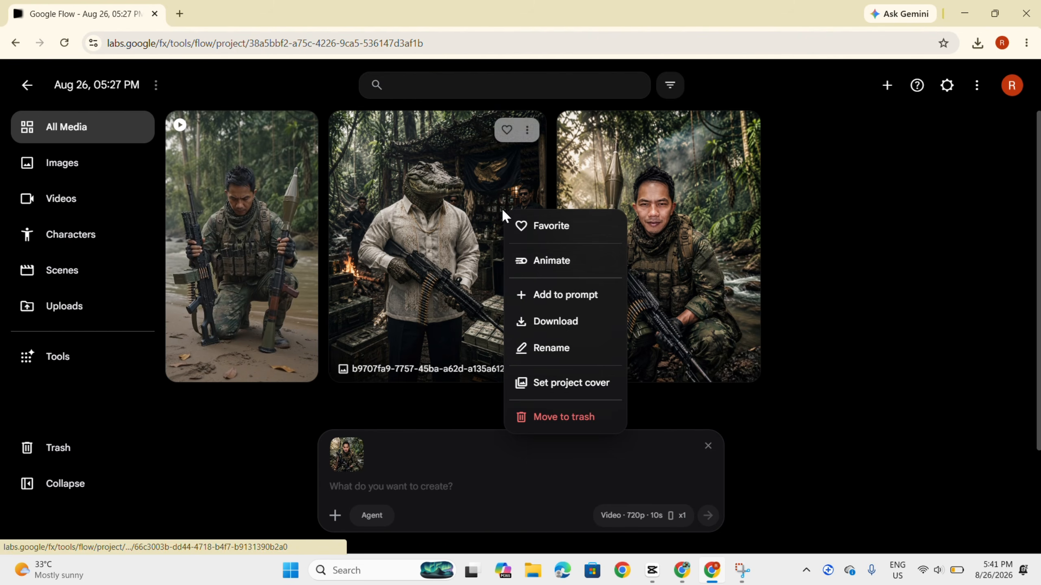
click(545, 301)
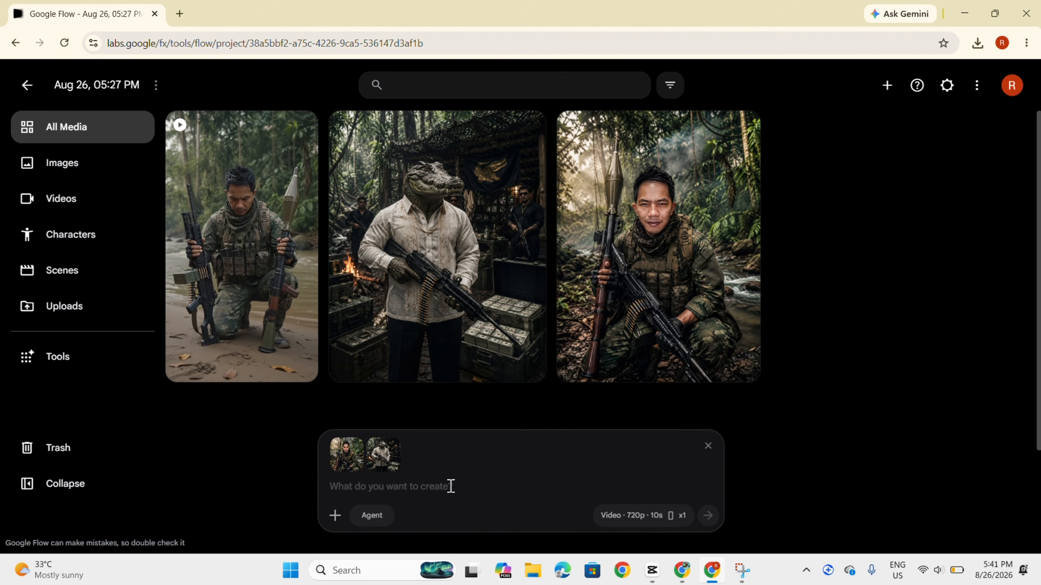
key(ctrl+v)
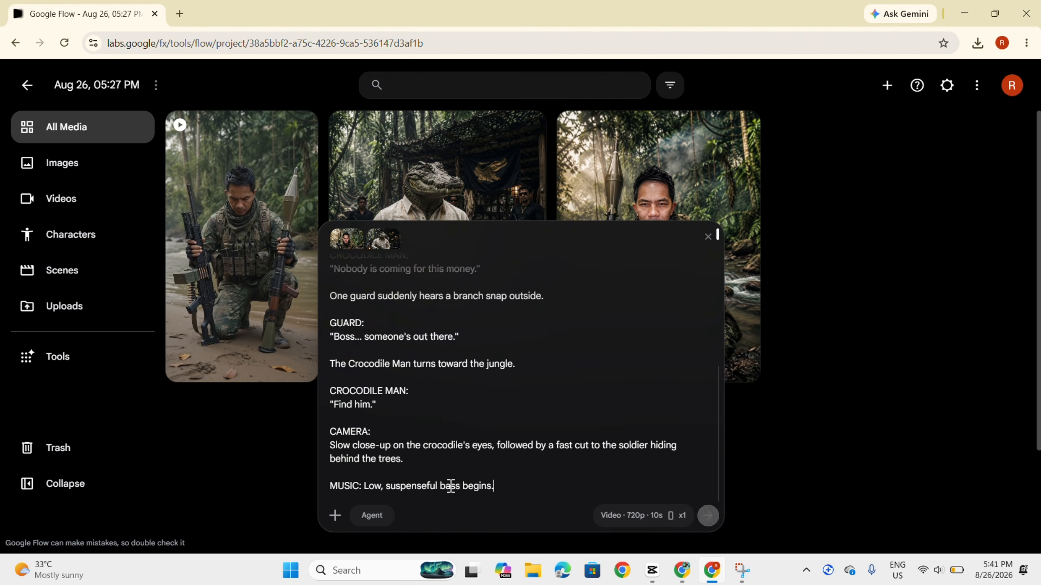
click(701, 523)
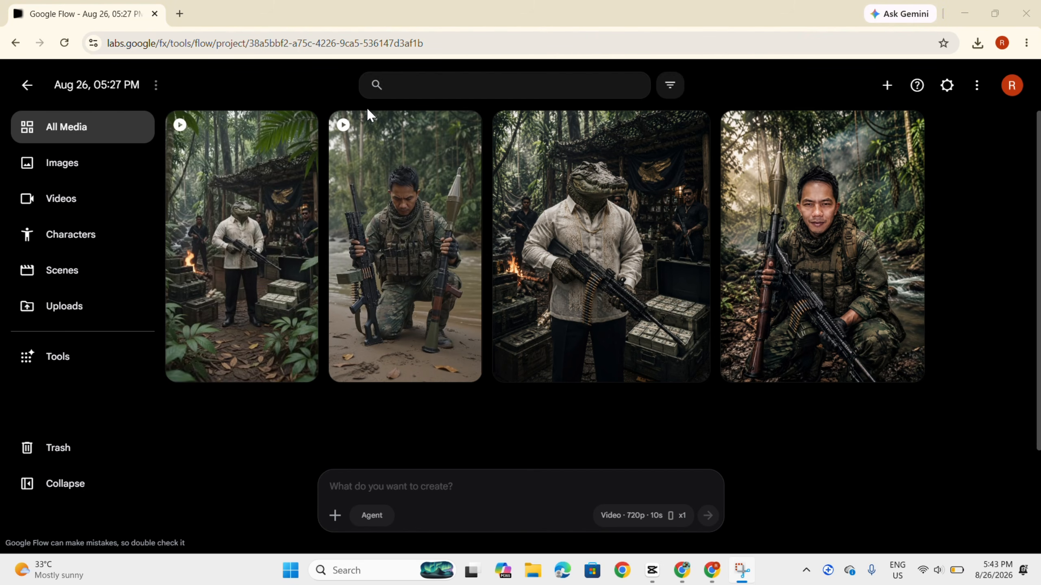
- Open the generated Scene 2 hideout clip, save it as an MP4 in the Downloads folder and return to the project media
click(235, 225)
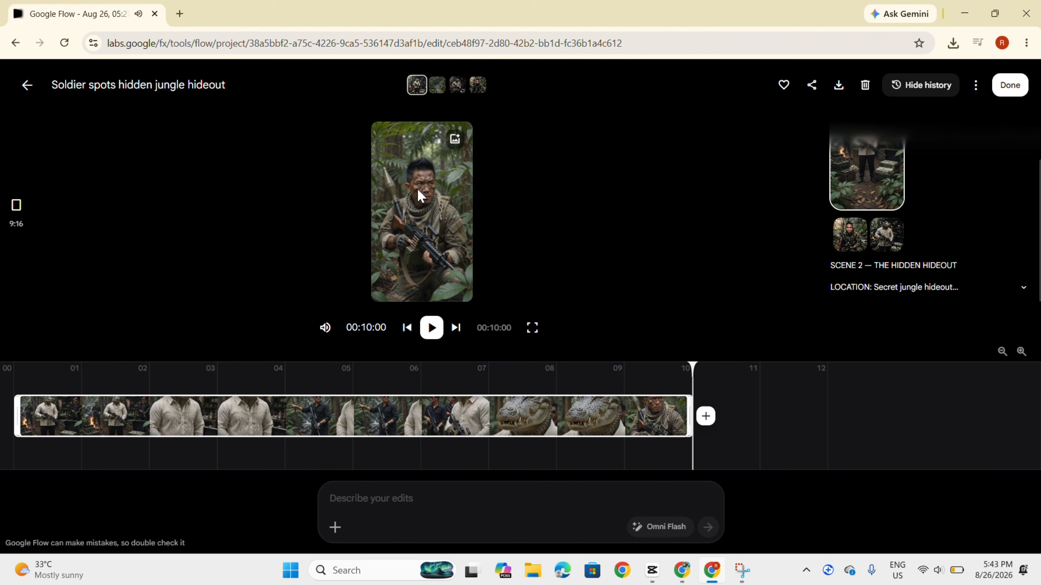
right_click(417, 189)
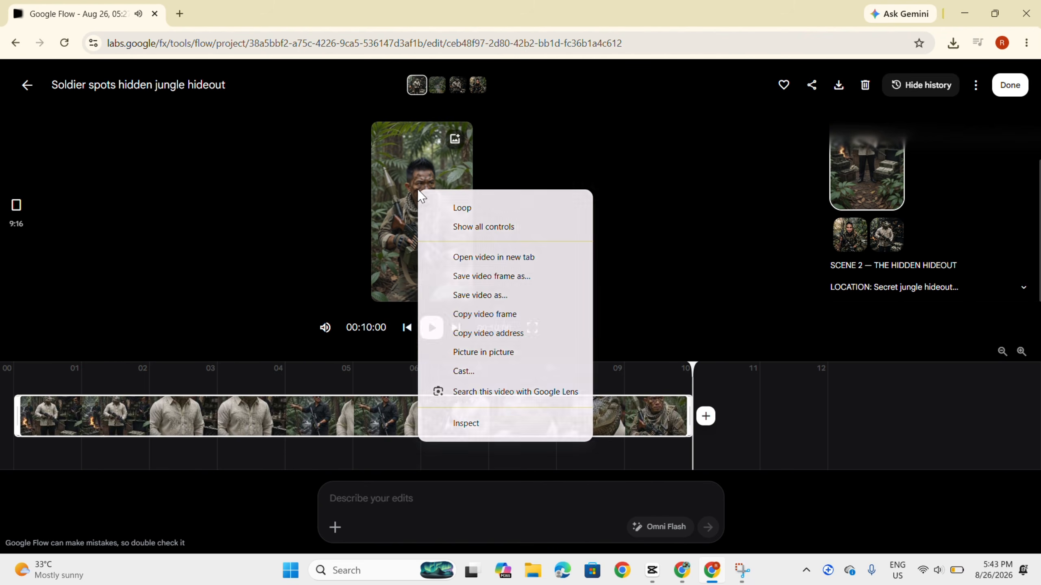
click(488, 300)
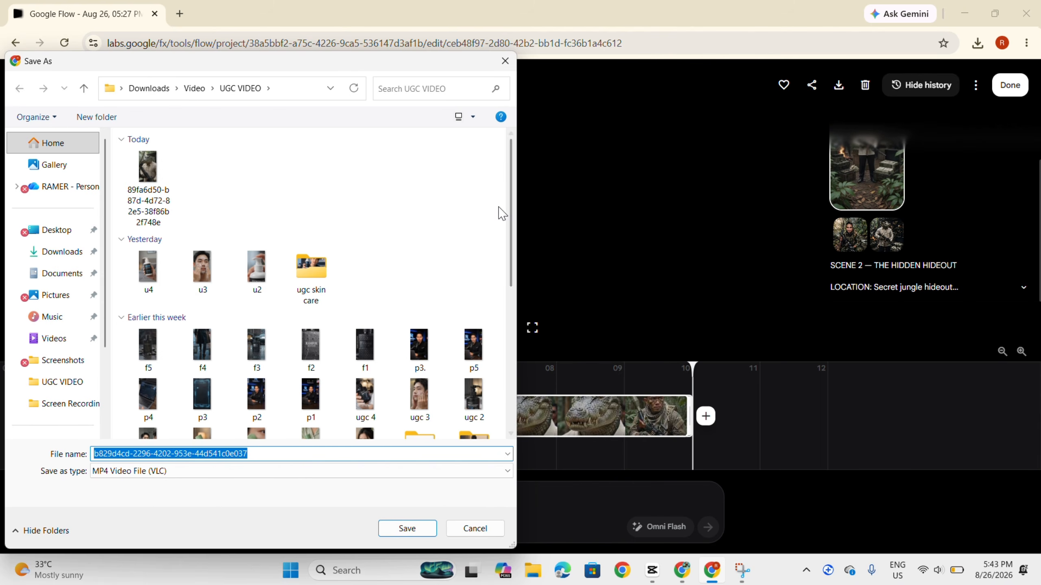
click(399, 531)
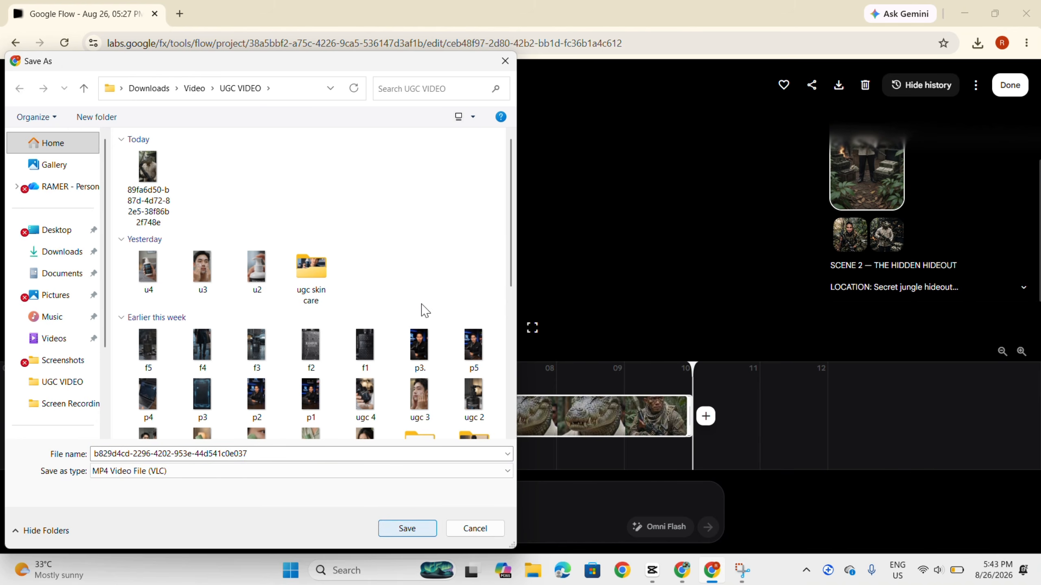
click(62, 251)
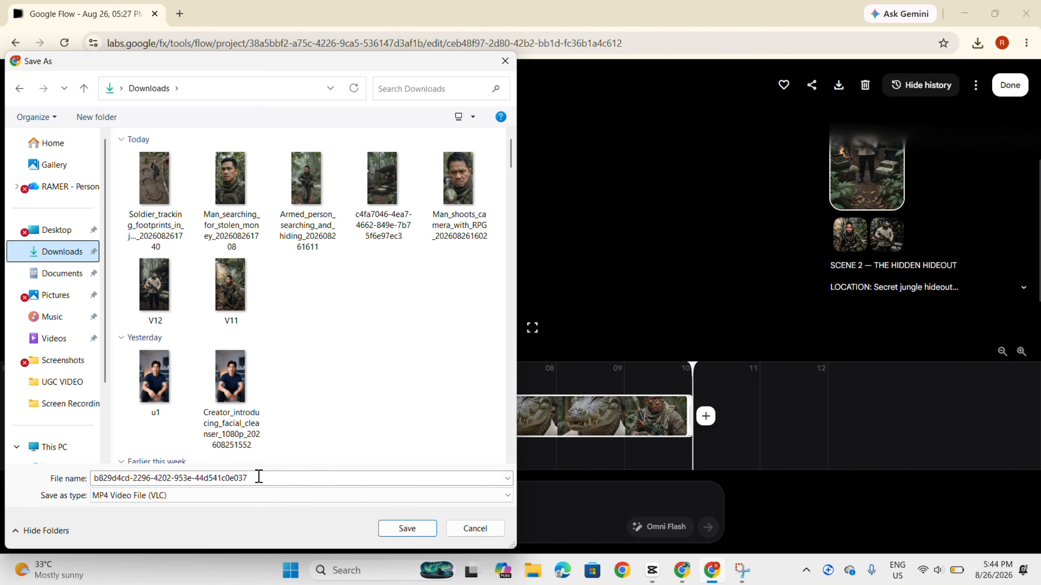
click(407, 531)
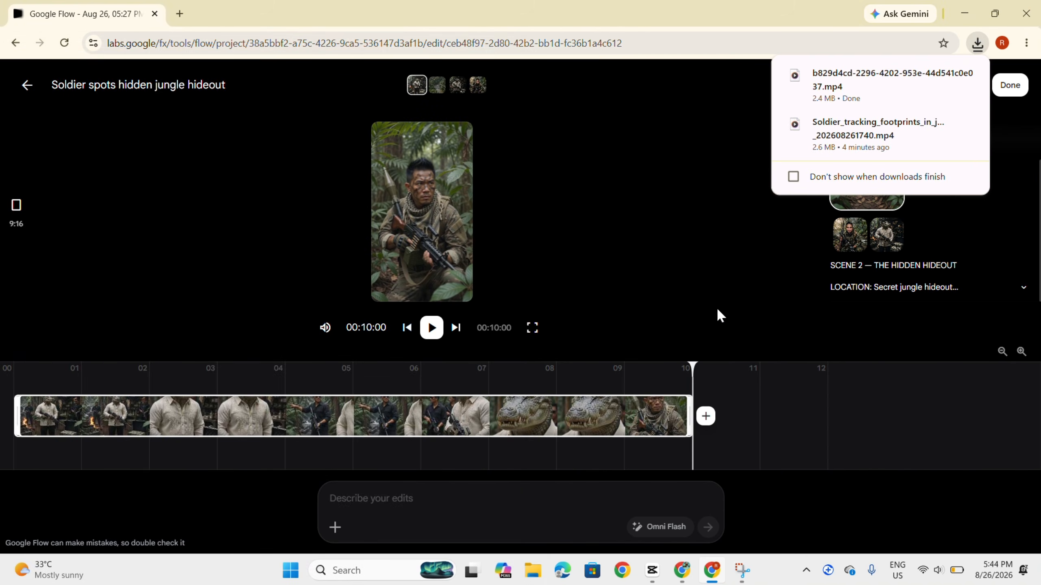
click(1009, 87)
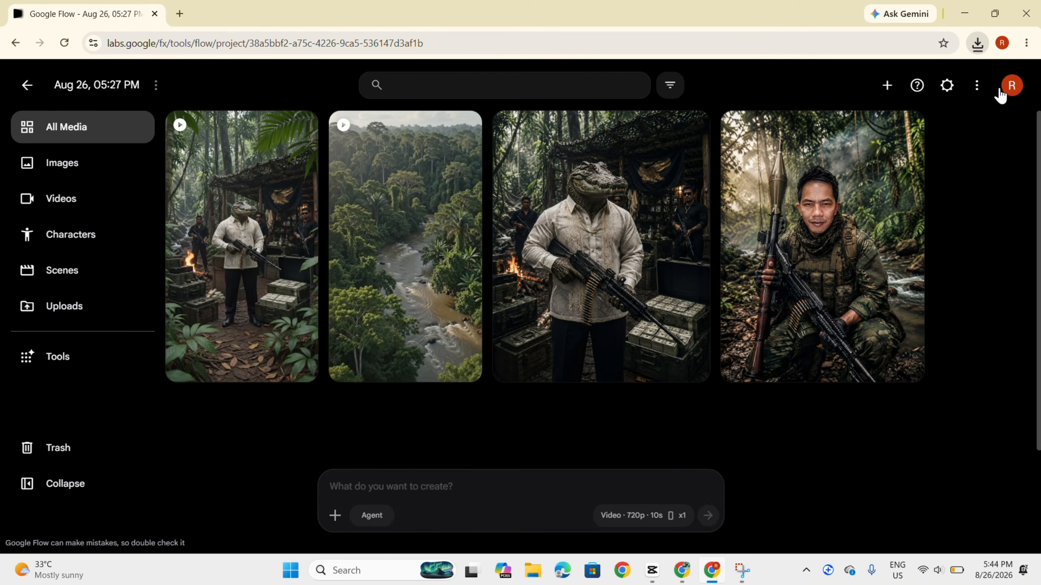
- Switch to the ChatGPT window, copy the Scene 3 text through the riverbank transition line and return to Google Flow
click(687, 576)
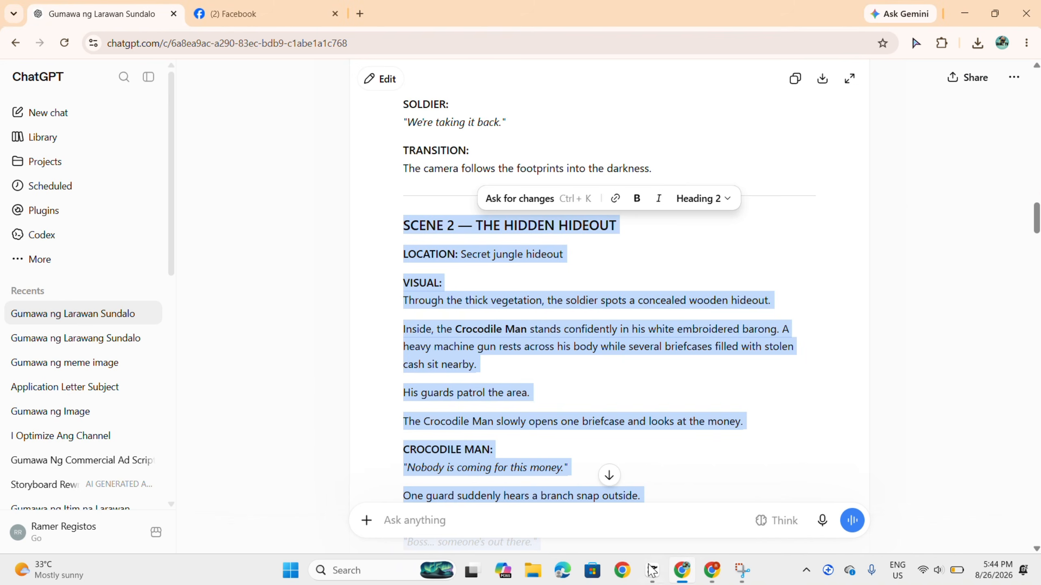
scroll(541, 400, down, 12)
drag(405, 224, 720, 201)
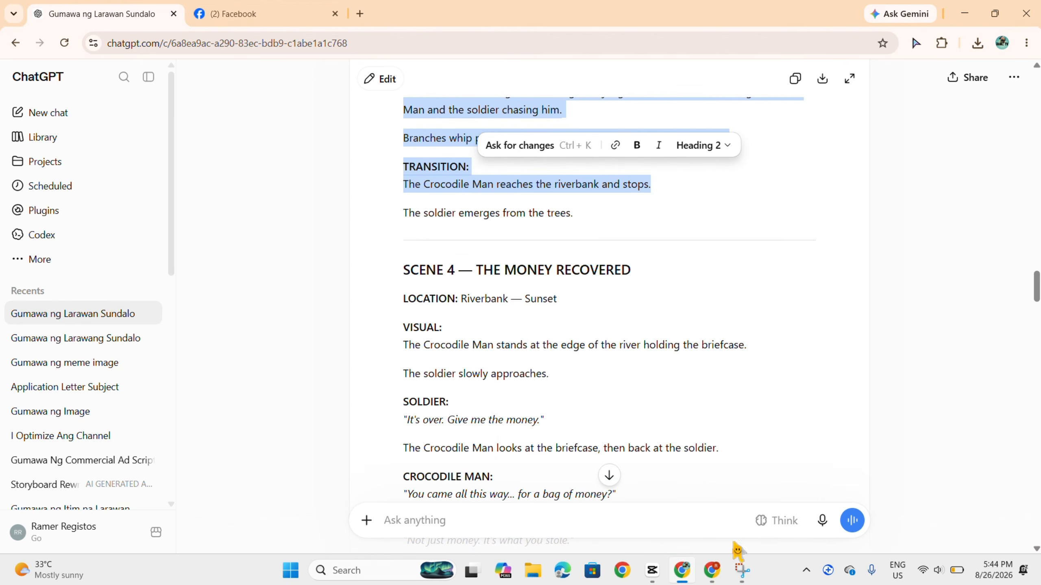
click(713, 570)
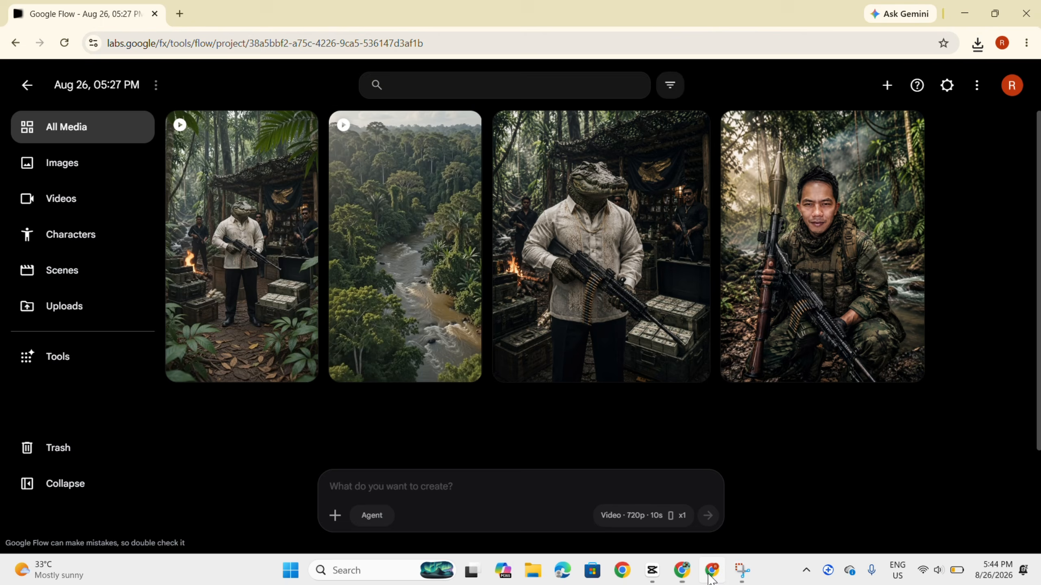
- Generate the Scene 3 video using the soldier and crocodile-man images with the copied Scene 3 text as prompt
right_click(784, 229)
click(832, 315)
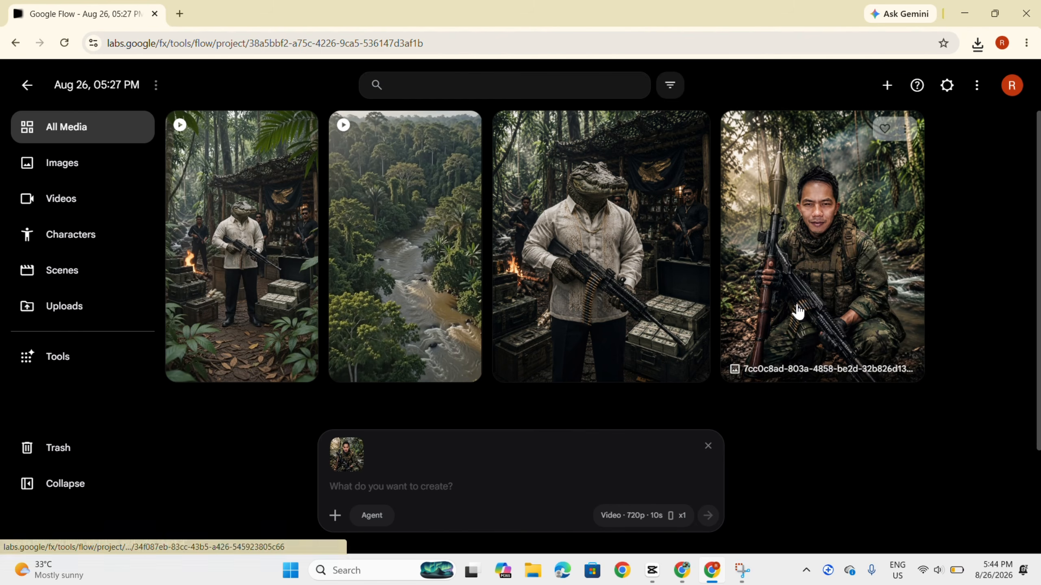
right_click(664, 222)
click(714, 312)
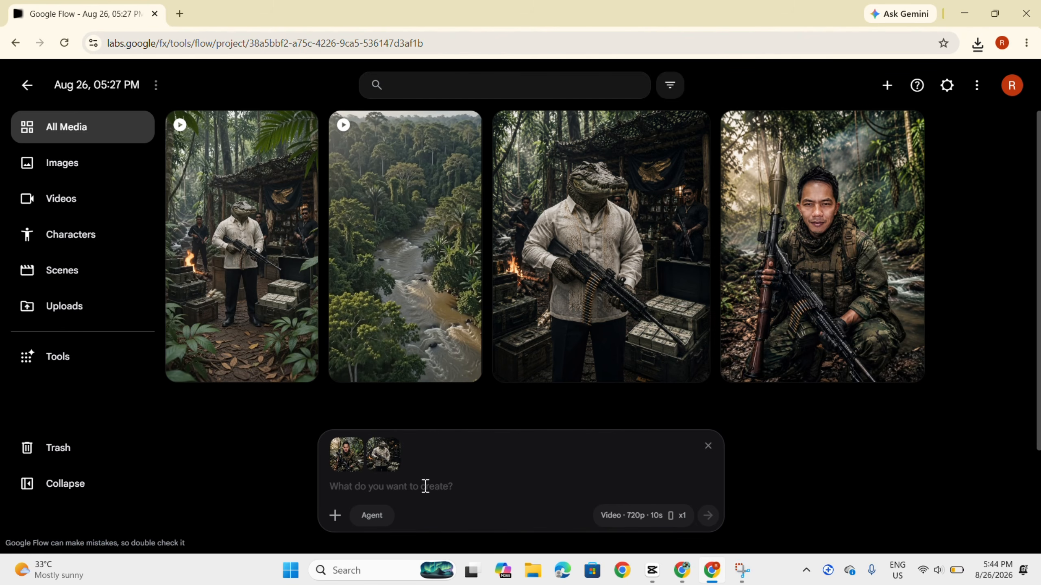
click(426, 488)
key(ctrl+v)
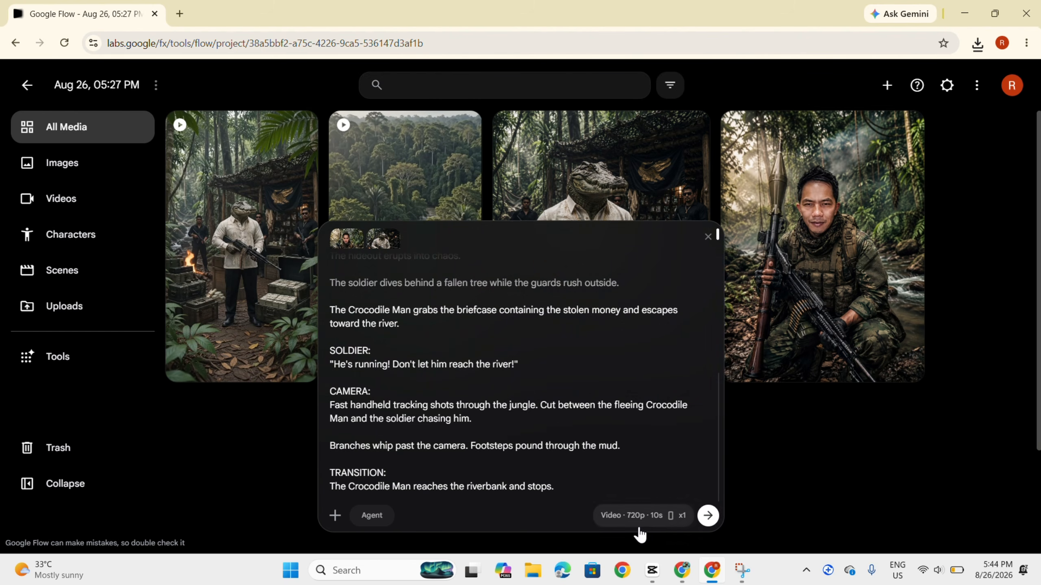
click(706, 519)
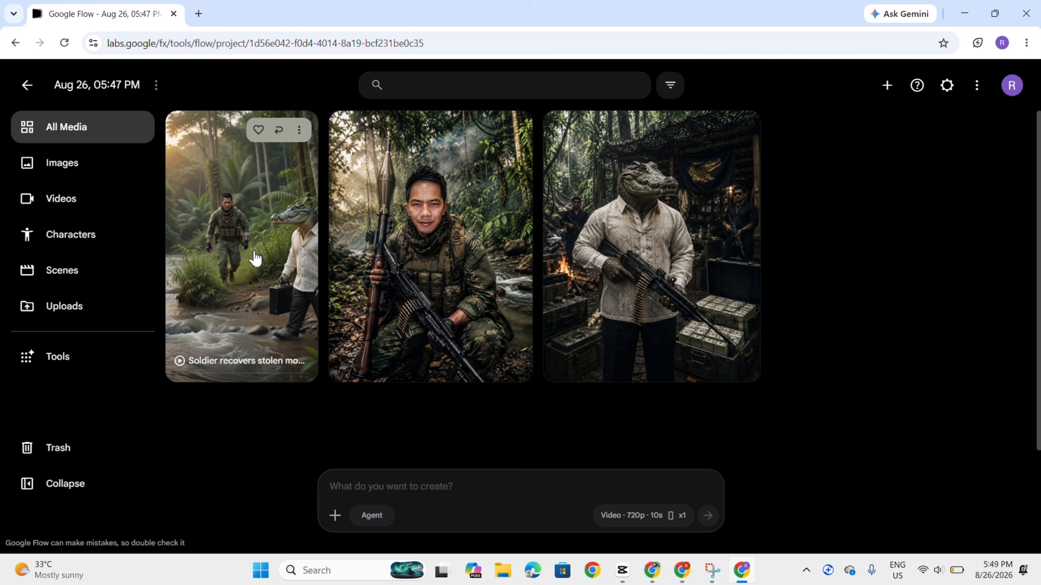
- Download the Scene 4 clip of the soldier recovering the stolen money at 720p original size and minimize the Google Flow window
right_click(236, 235)
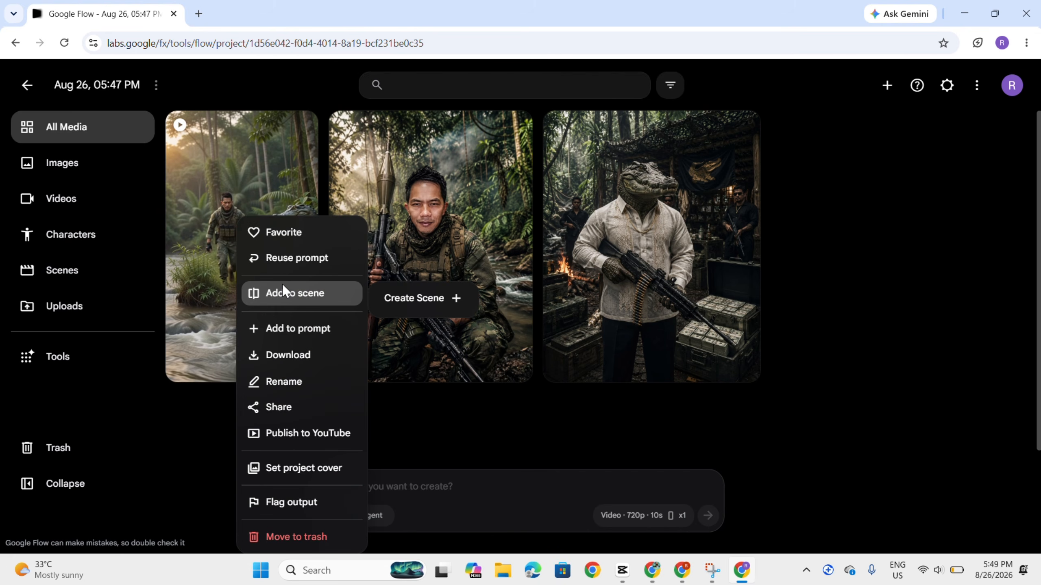
mouse_move(306, 358)
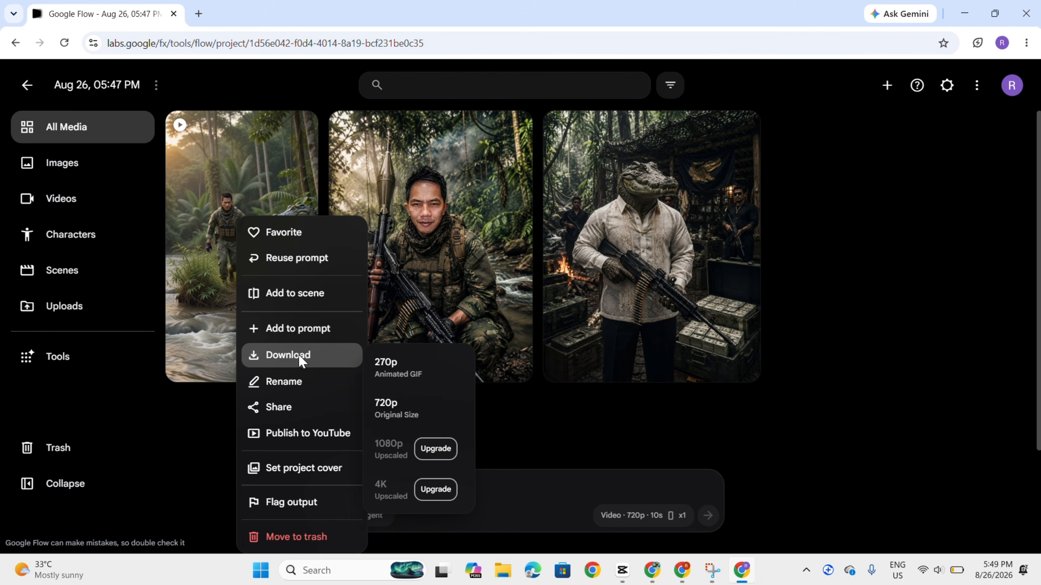
click(382, 405)
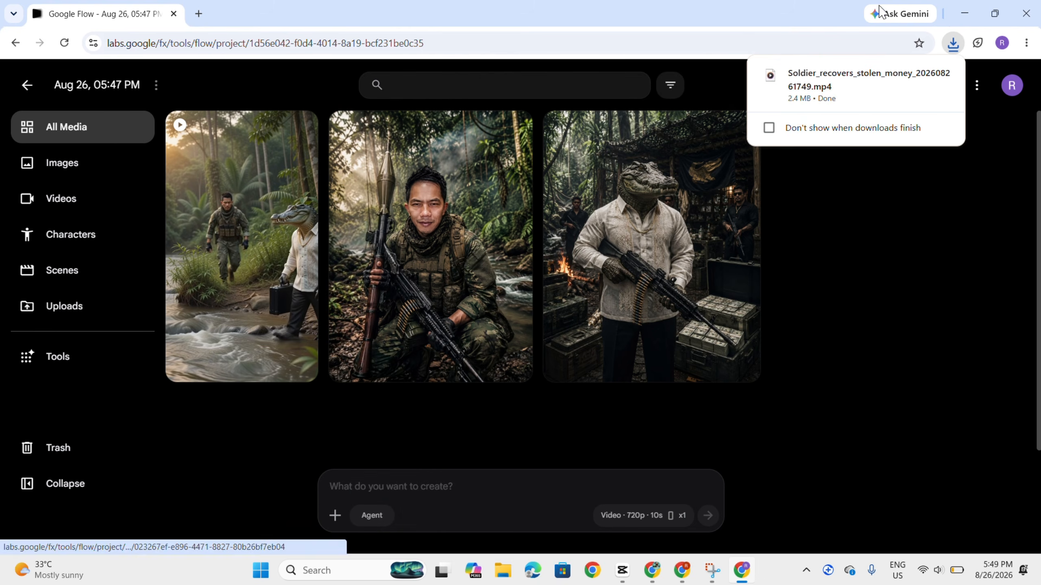
click(961, 9)
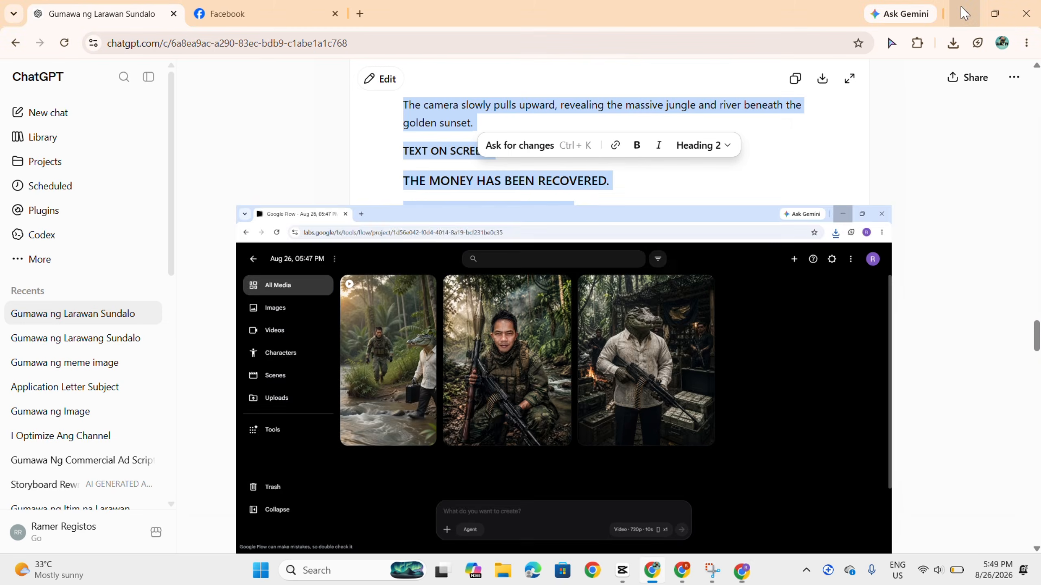
- Switch to CapCut and import the four generated scene clips from the Downloads folder into a new project
click(622, 572)
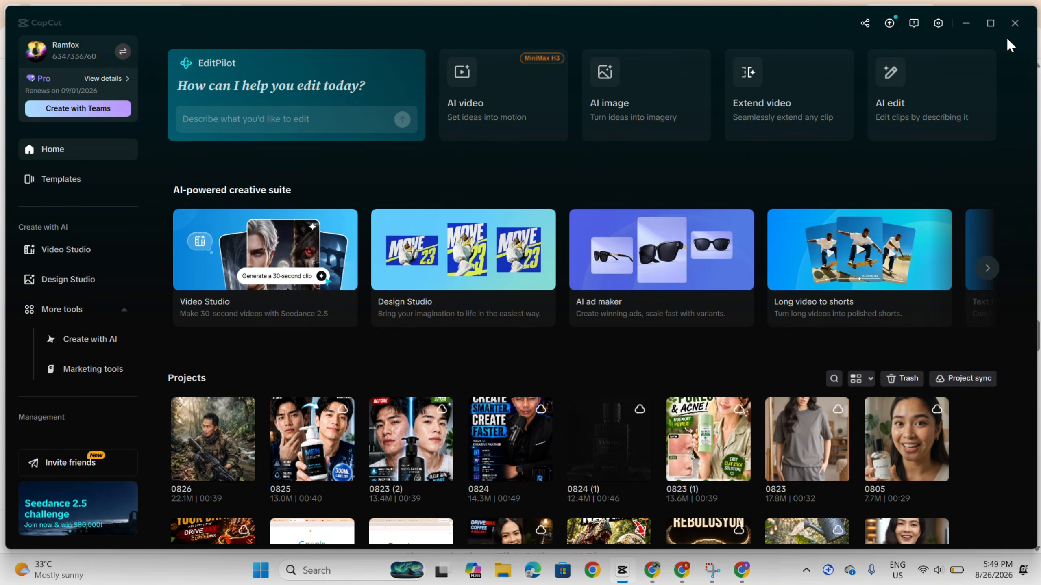
click(1019, 20)
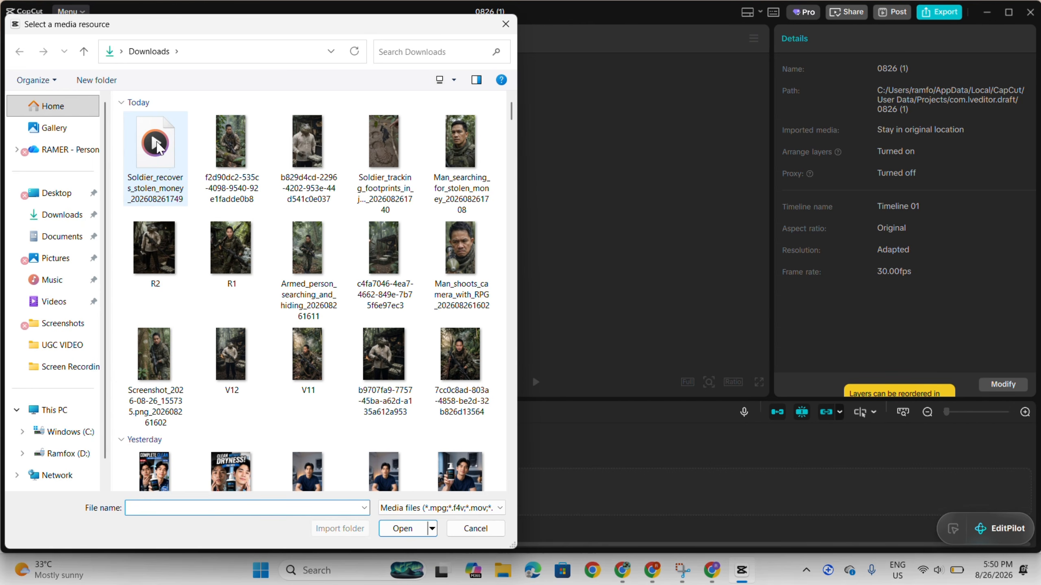
click(61, 219)
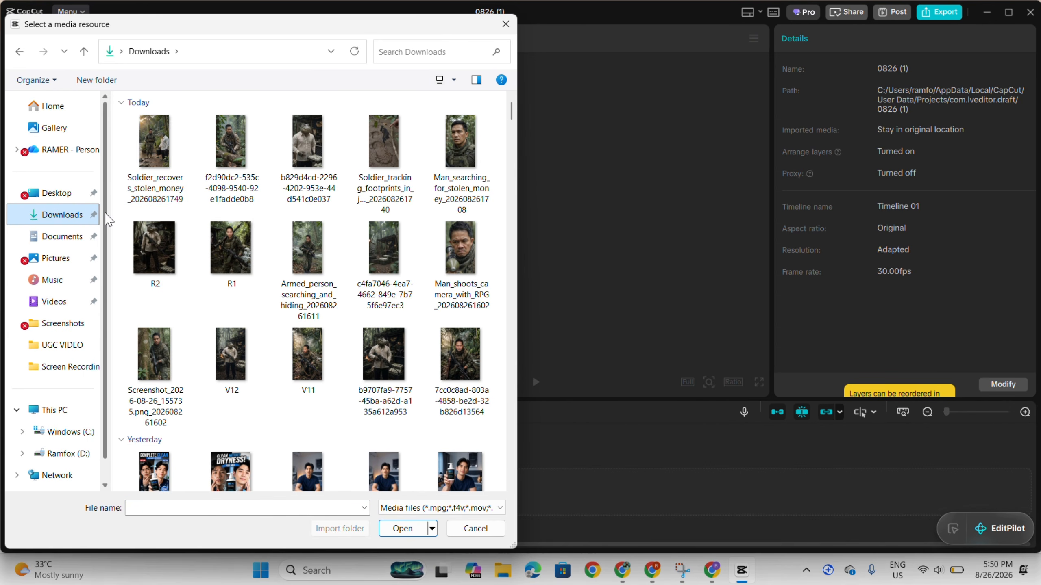
click(372, 166)
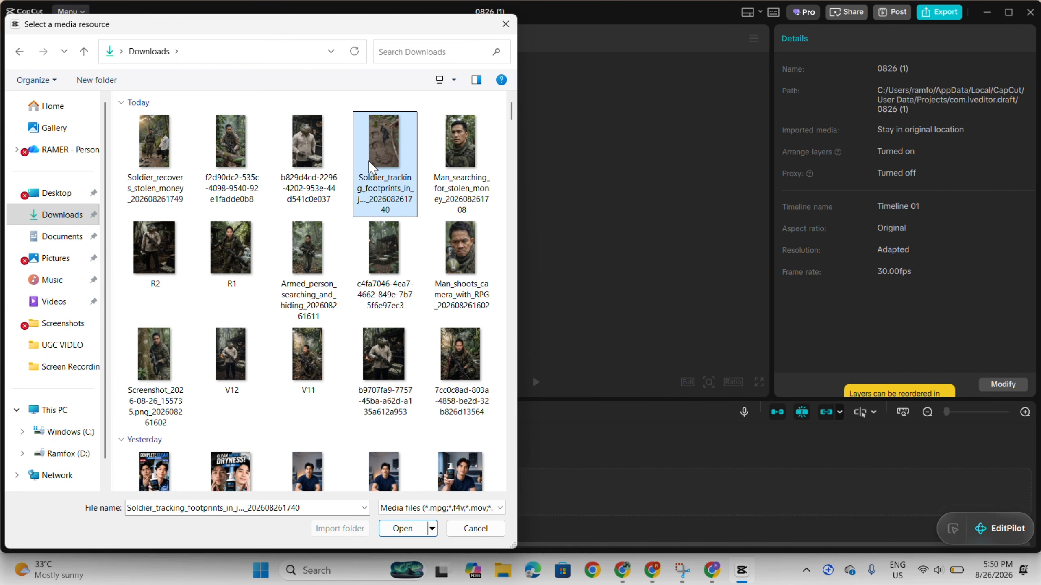
ctrl+click(232, 163)
ctrl+click(308, 164)
ctrl+click(155, 164)
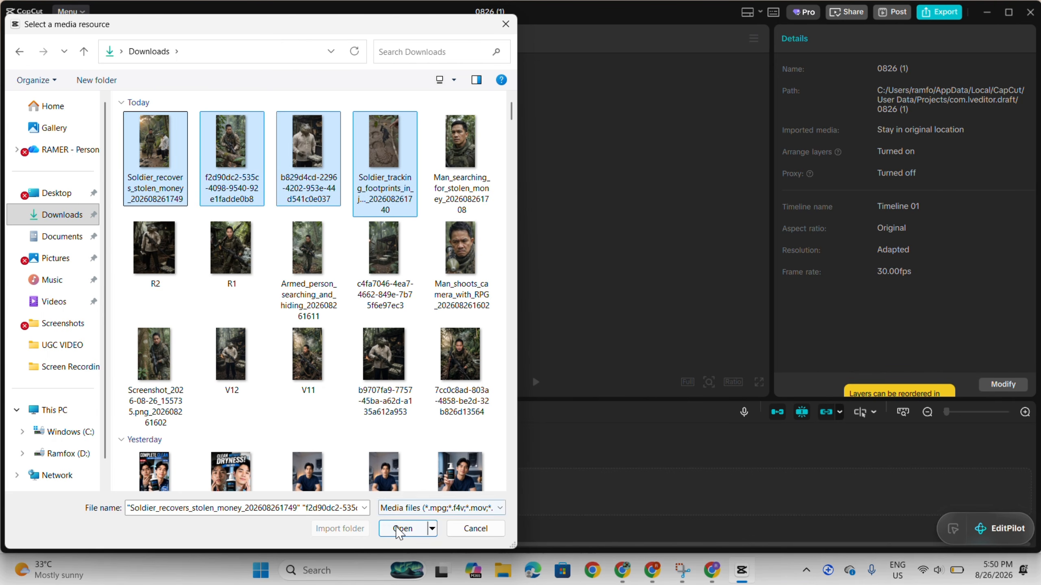
click(402, 529)
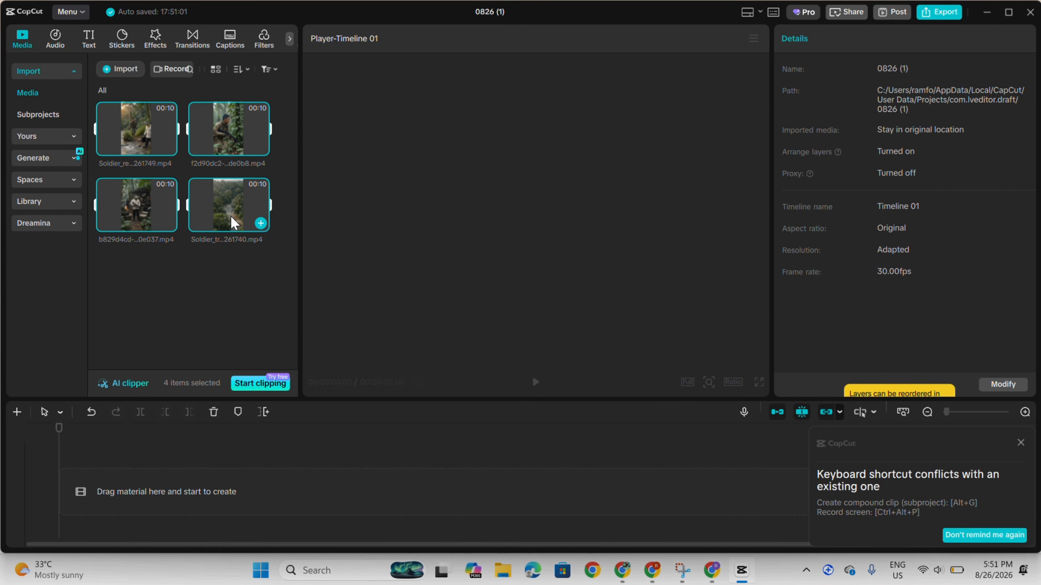
- Place the four clips end to end on the timeline in story order: footprint tracking, hideout, chase, stolen money recovered
click(231, 216)
drag(231, 216, 135, 491)
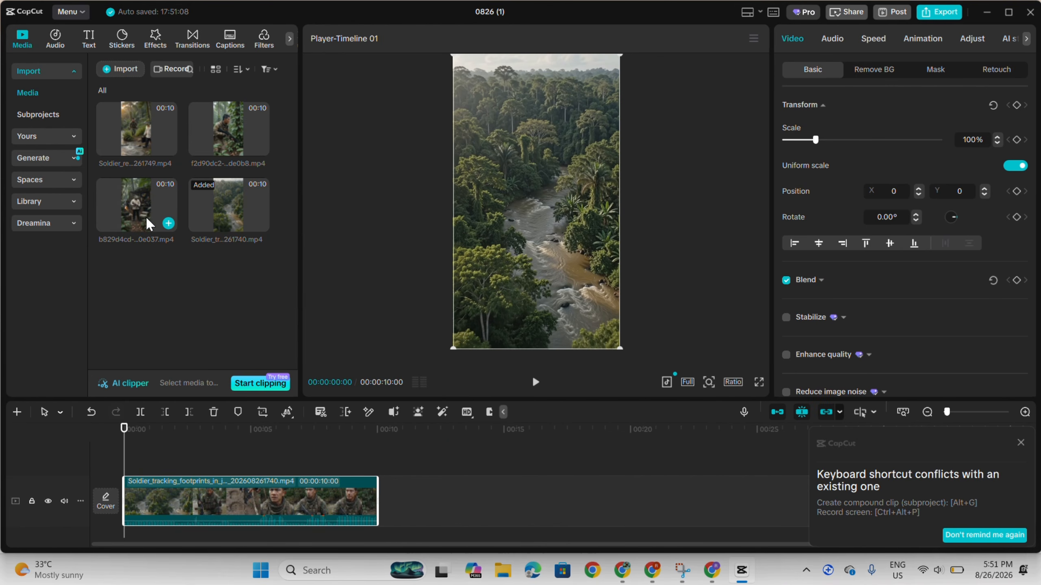
drag(142, 225, 413, 516)
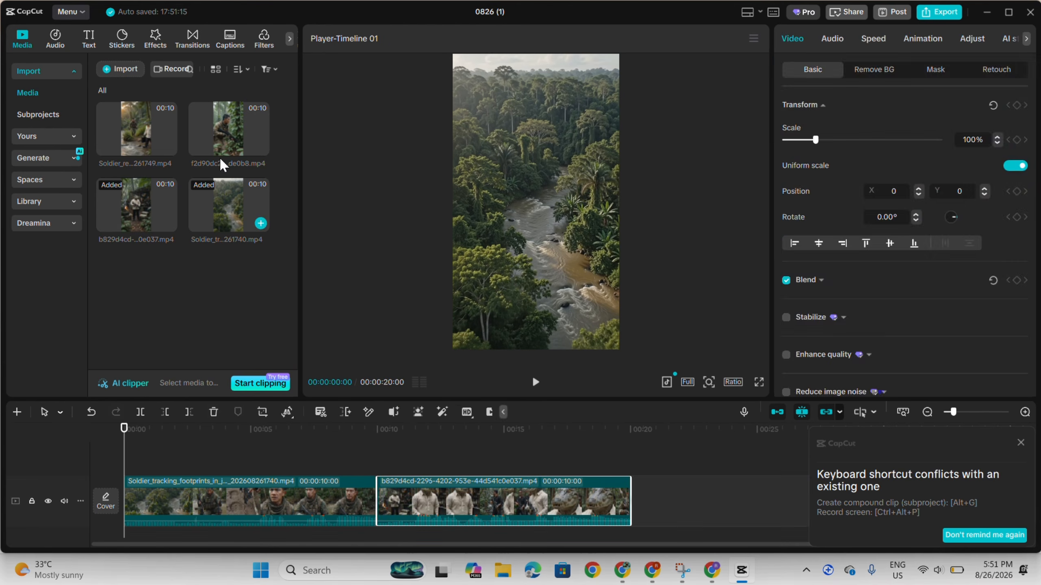
drag(221, 163, 672, 513)
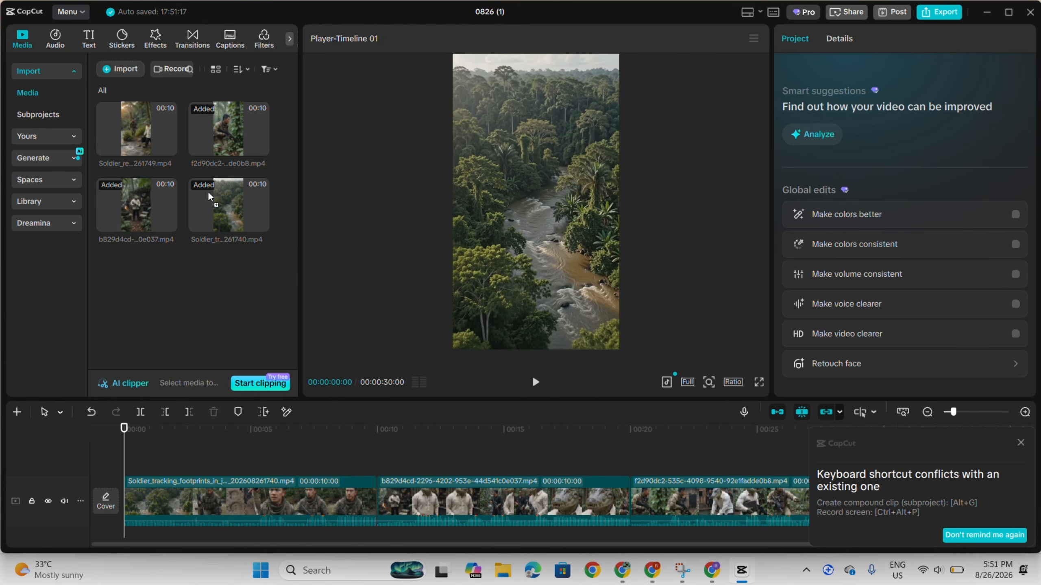
drag(832, 529, 836, 530)
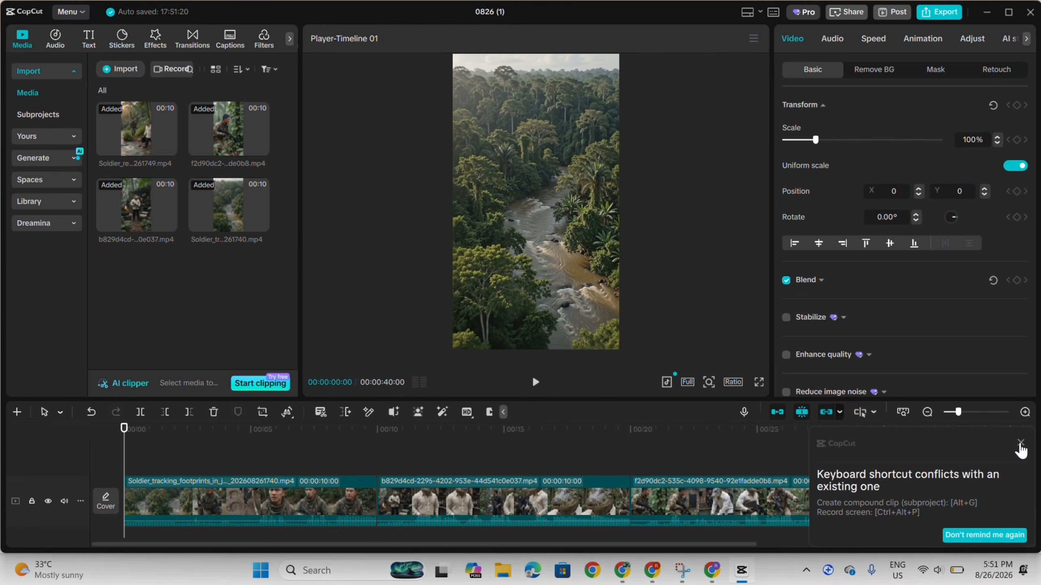
- Dismiss the keyboard shortcut conflict notice and play the assembled timeline from the start
click(1020, 444)
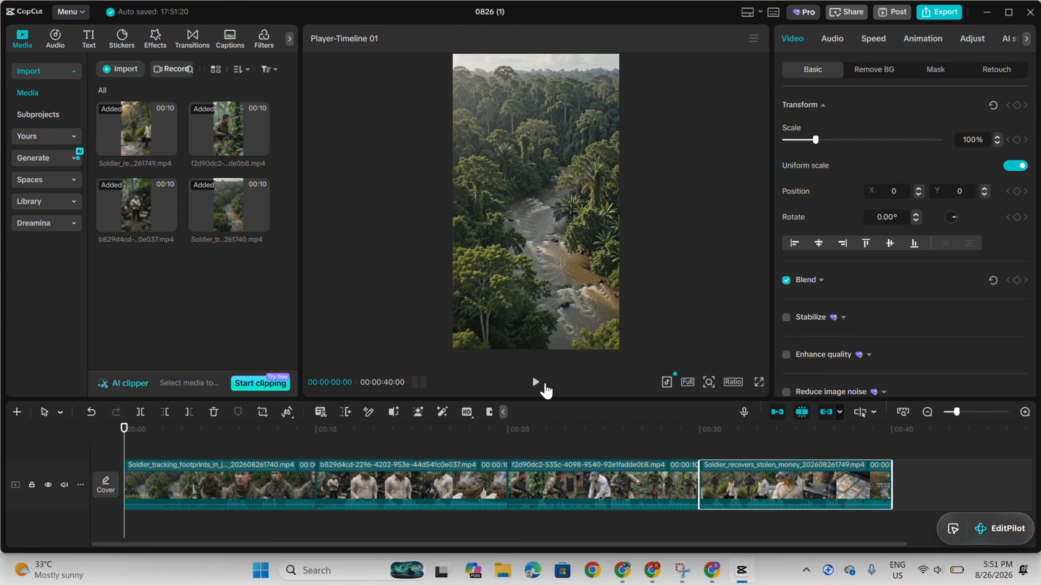
click(535, 382)
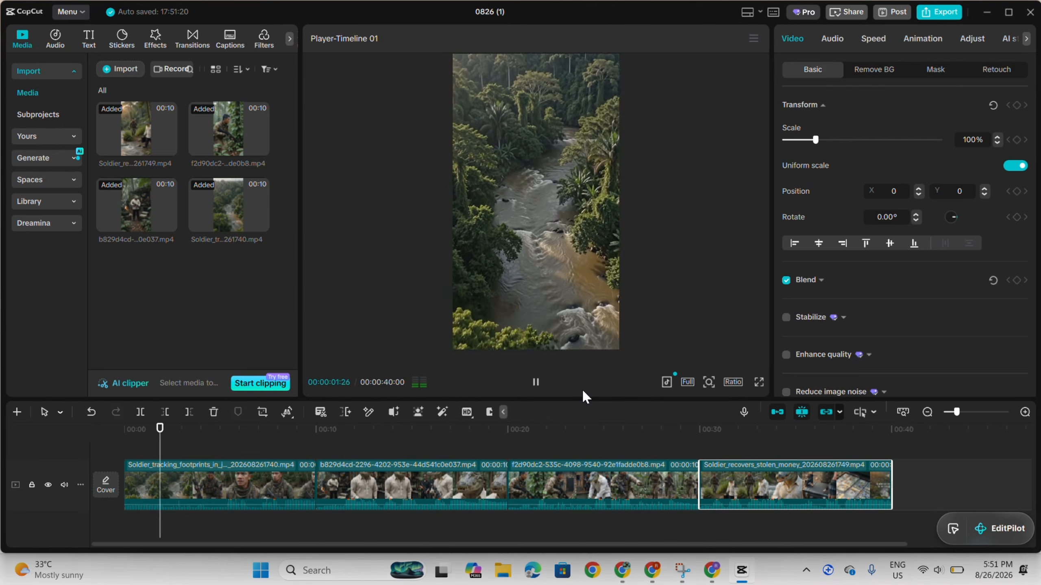